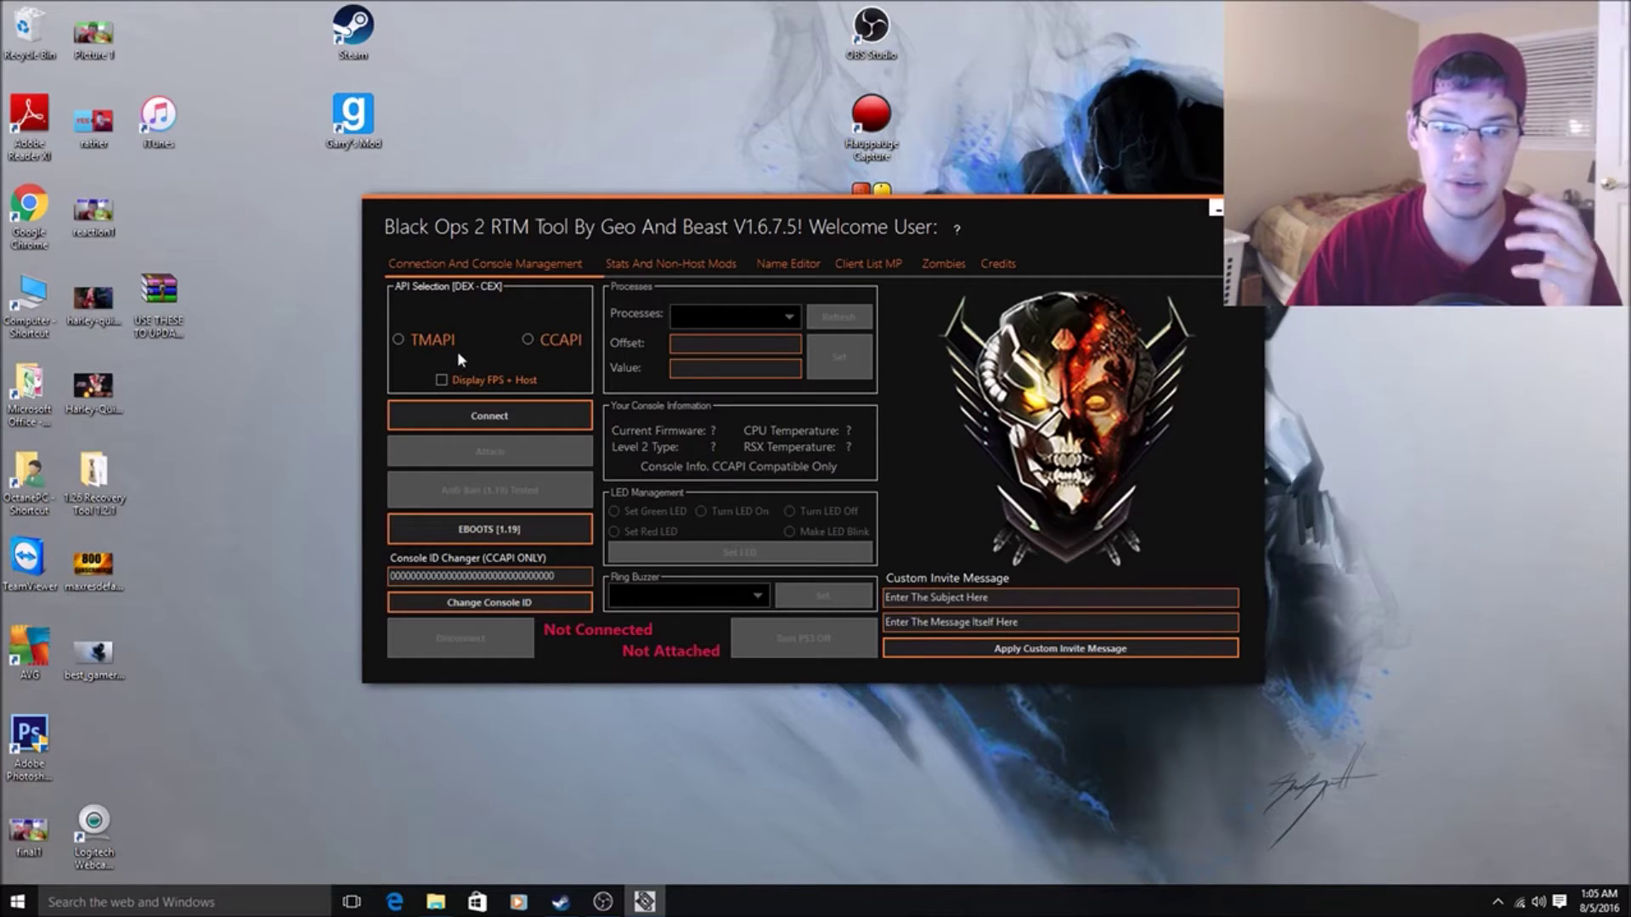
# Step: Select the CCAPI radio button in the API Selection box
pyautogui.click(527, 339)
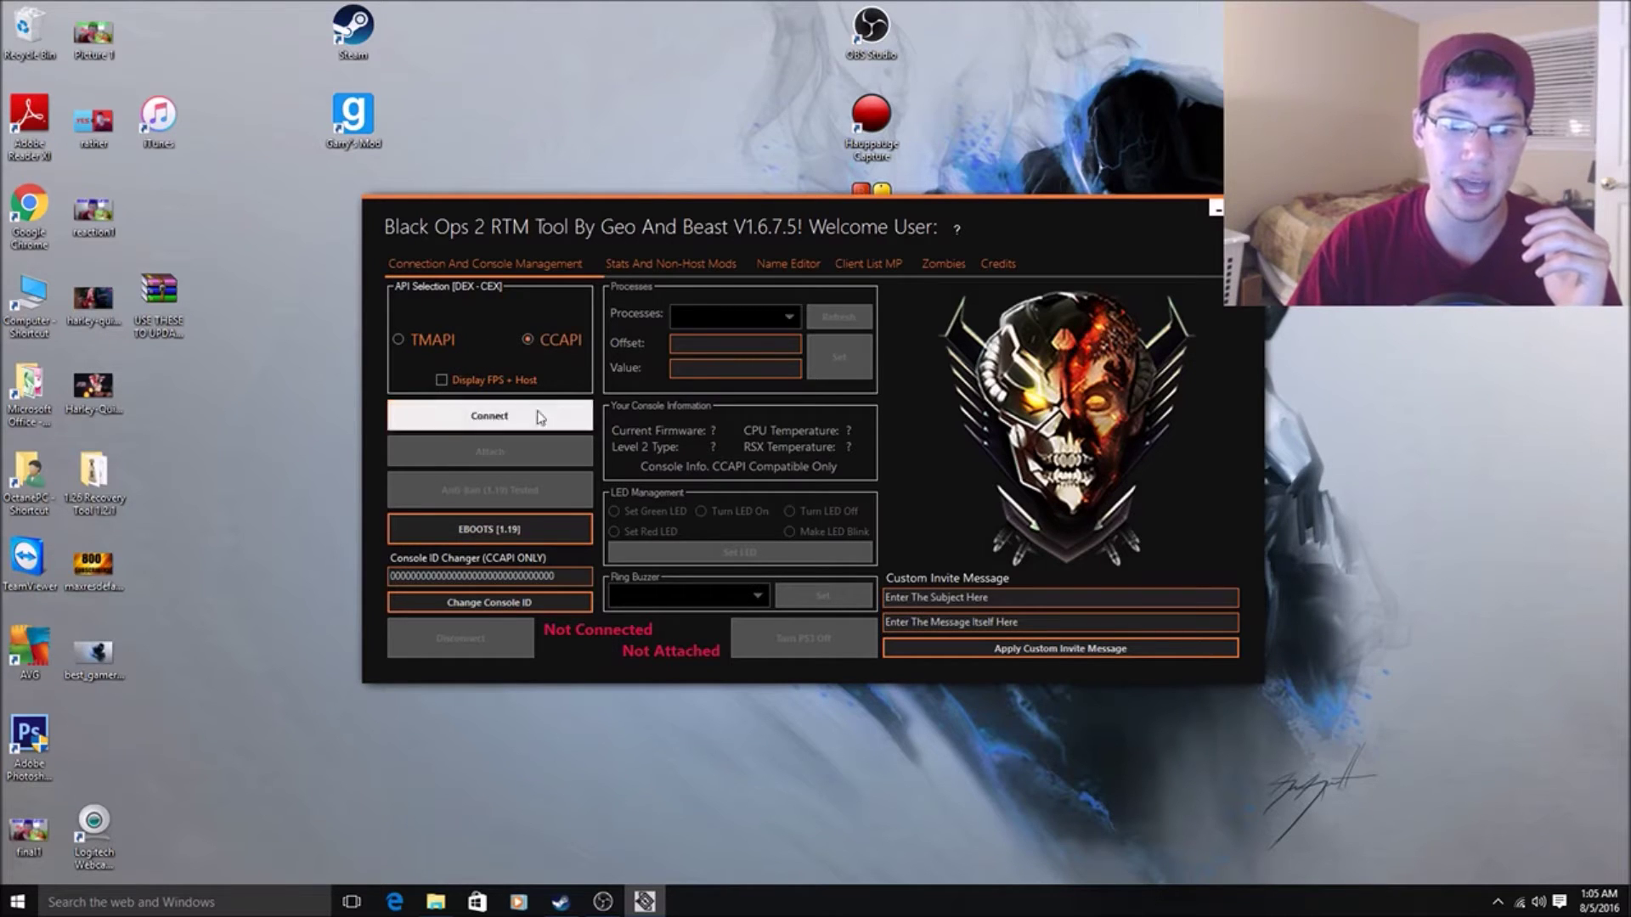
# Step: Try connecting to the console, dismiss the failure, then open the 1.19 eboot thread
pyautogui.click(538, 418)
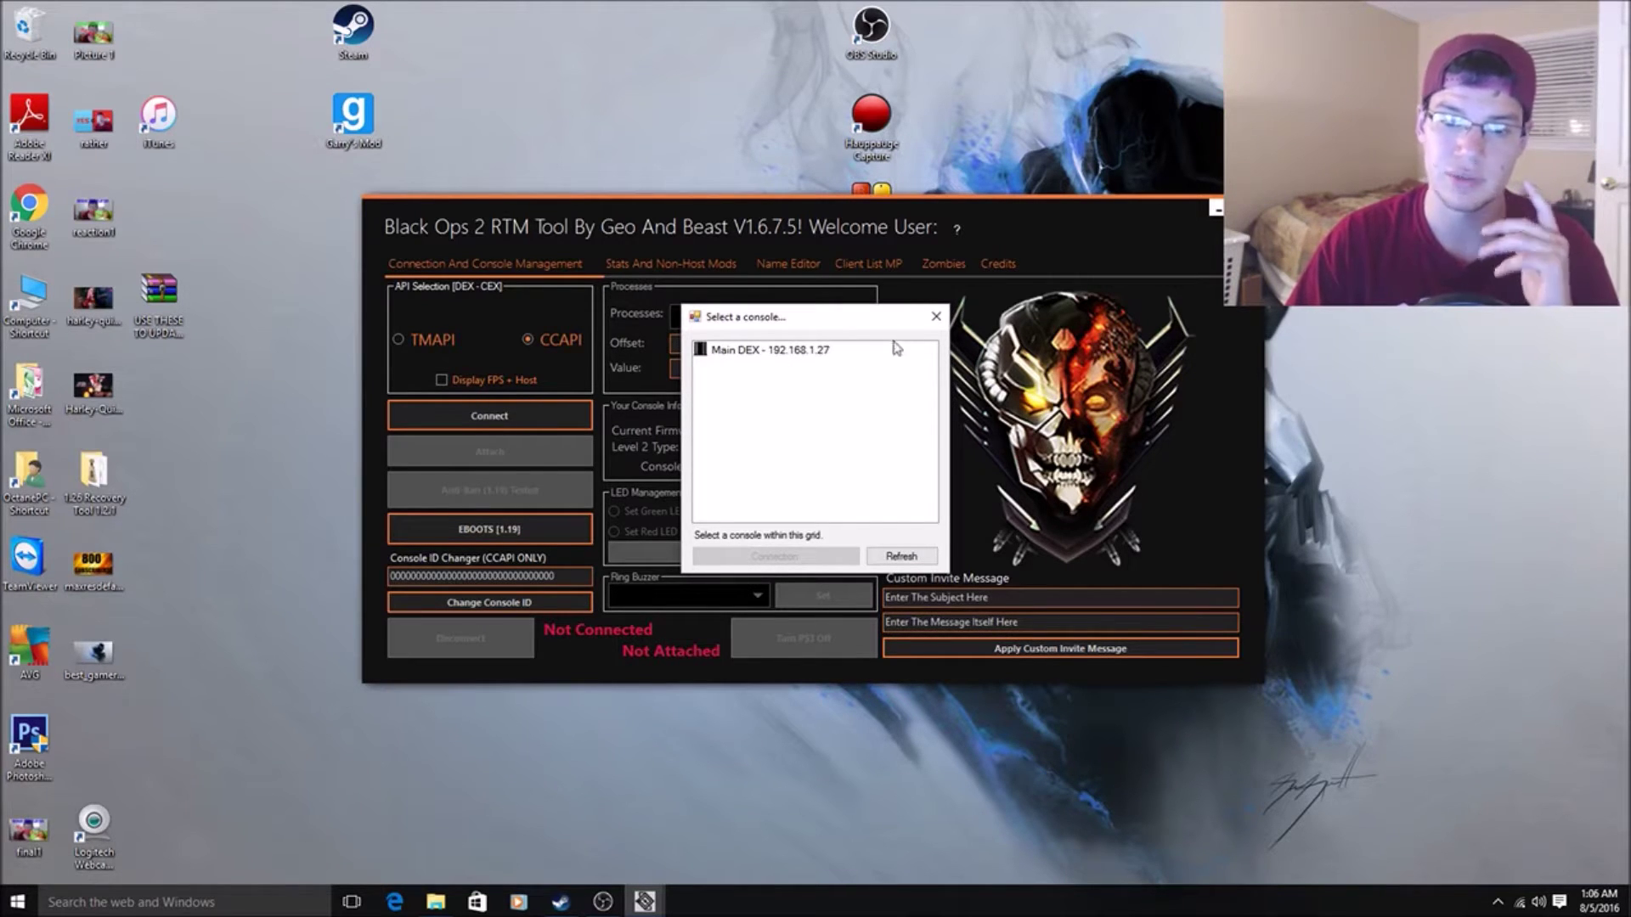
pyautogui.click(935, 316)
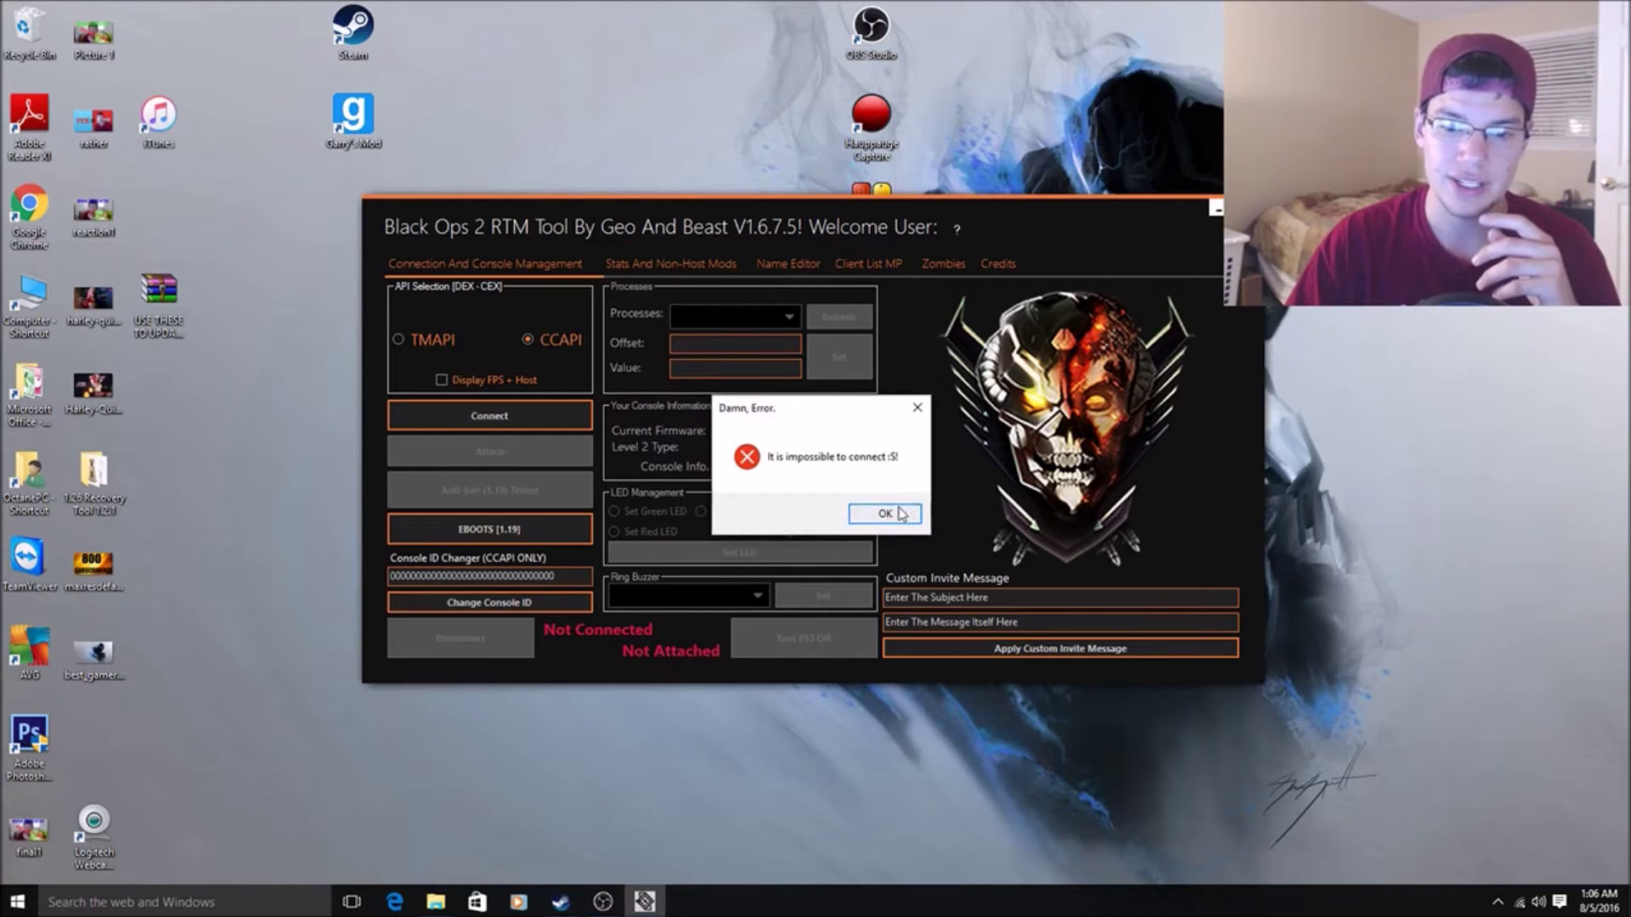
pyautogui.click(884, 513)
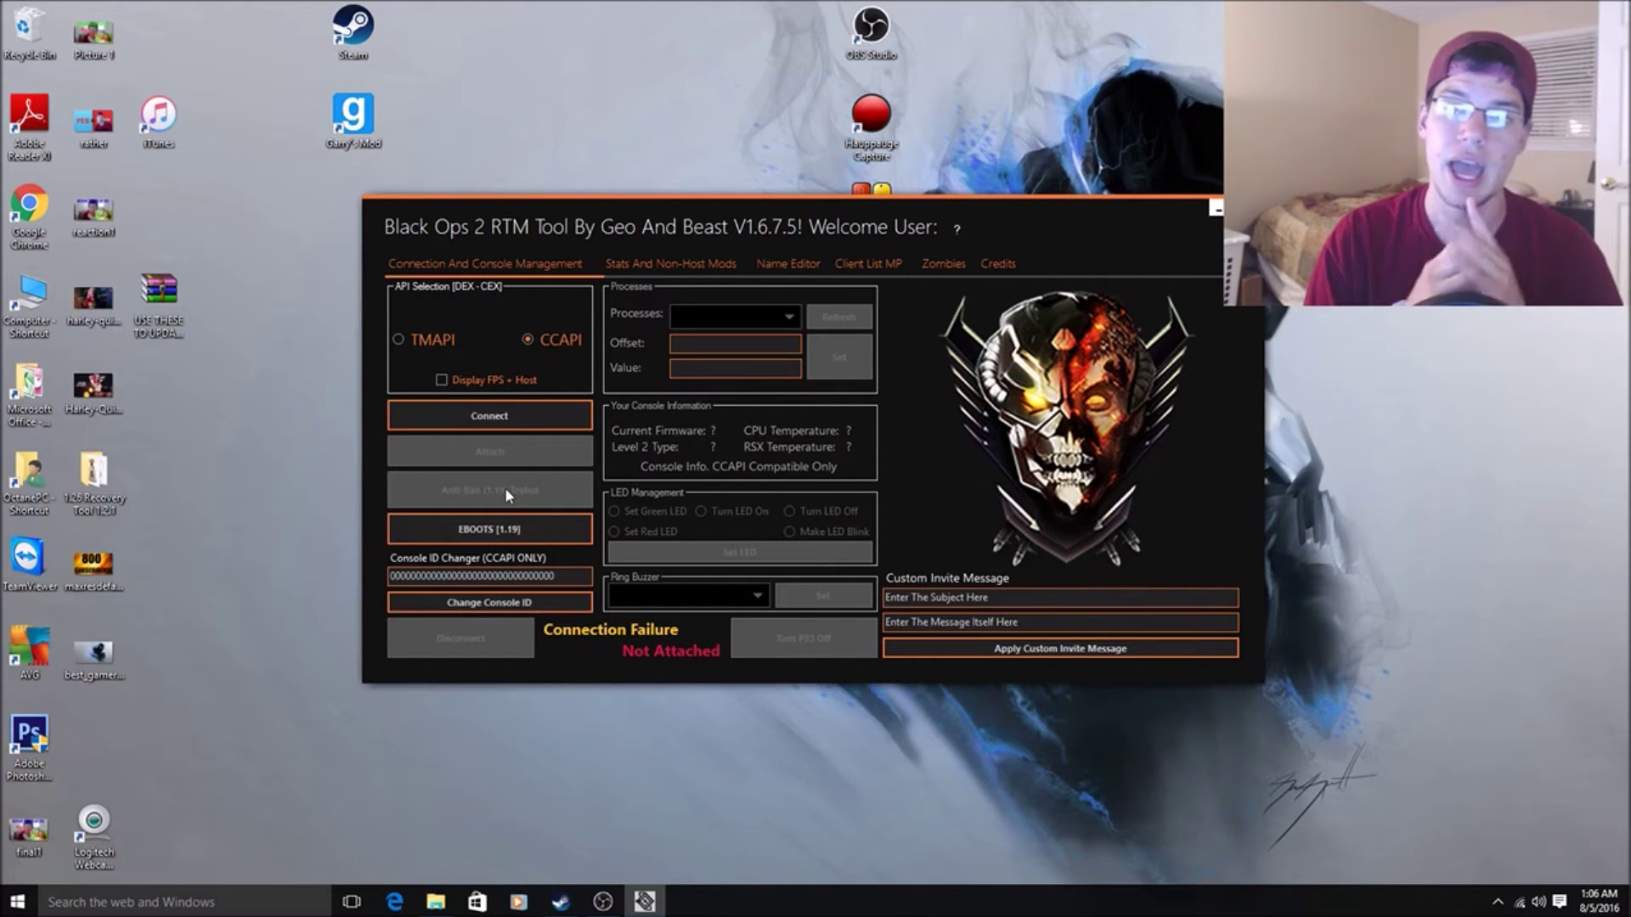
pyautogui.click(521, 529)
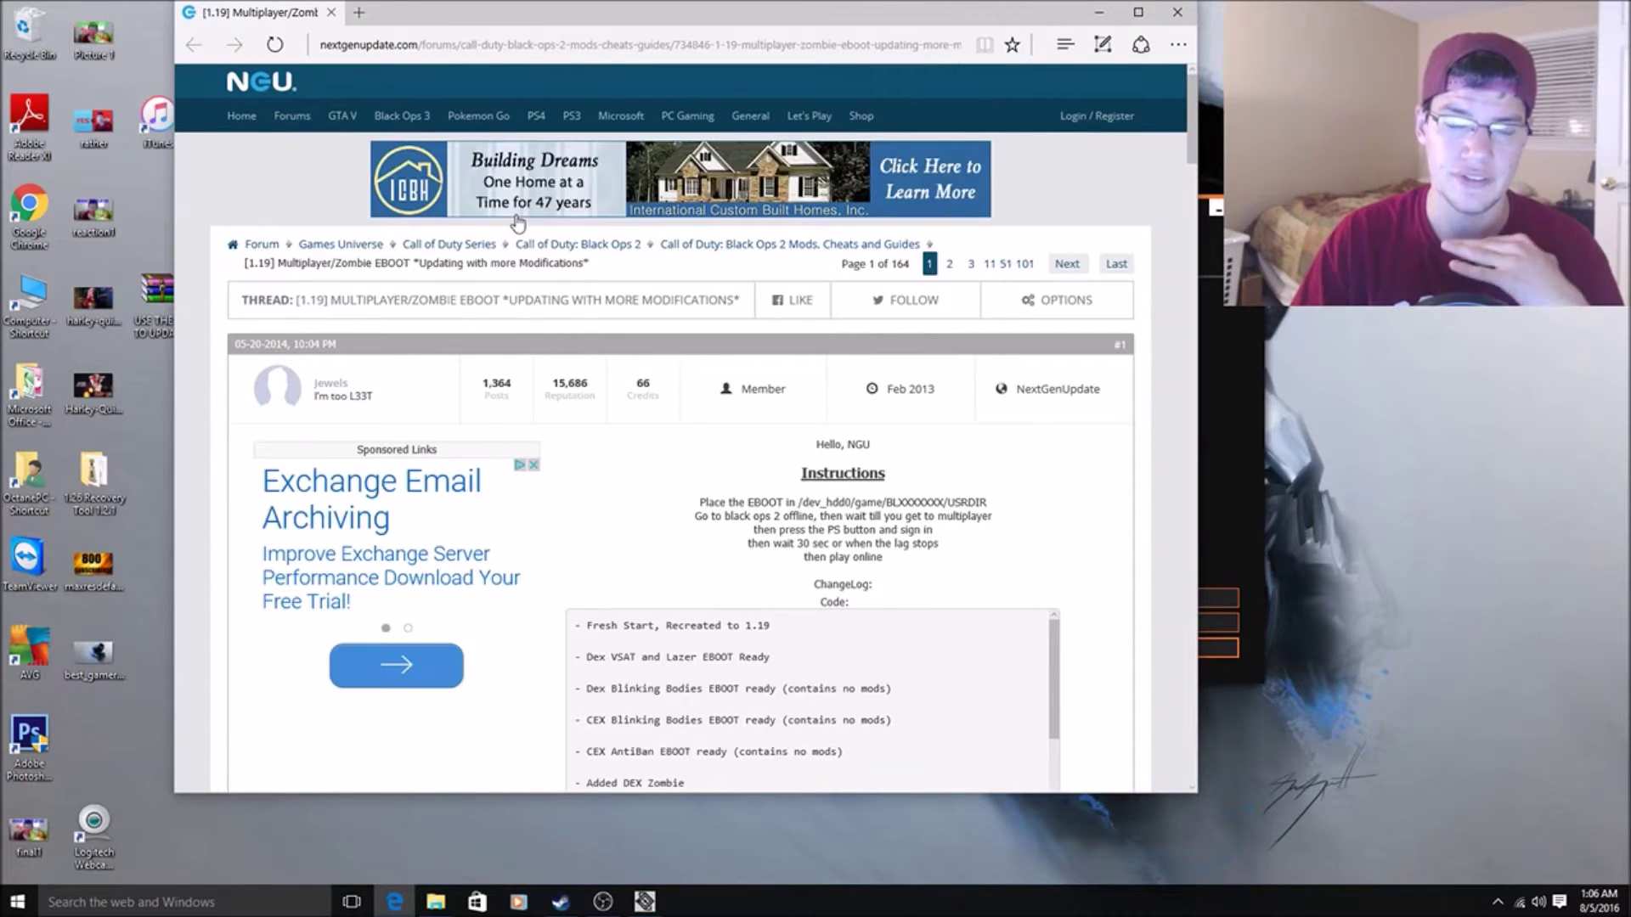
# Step: Expand the MULTIPLAYER spoiler and CEX EBOOT links, then open the no-wallhack CEX download
pyautogui.scroll(-8, 671, 531)
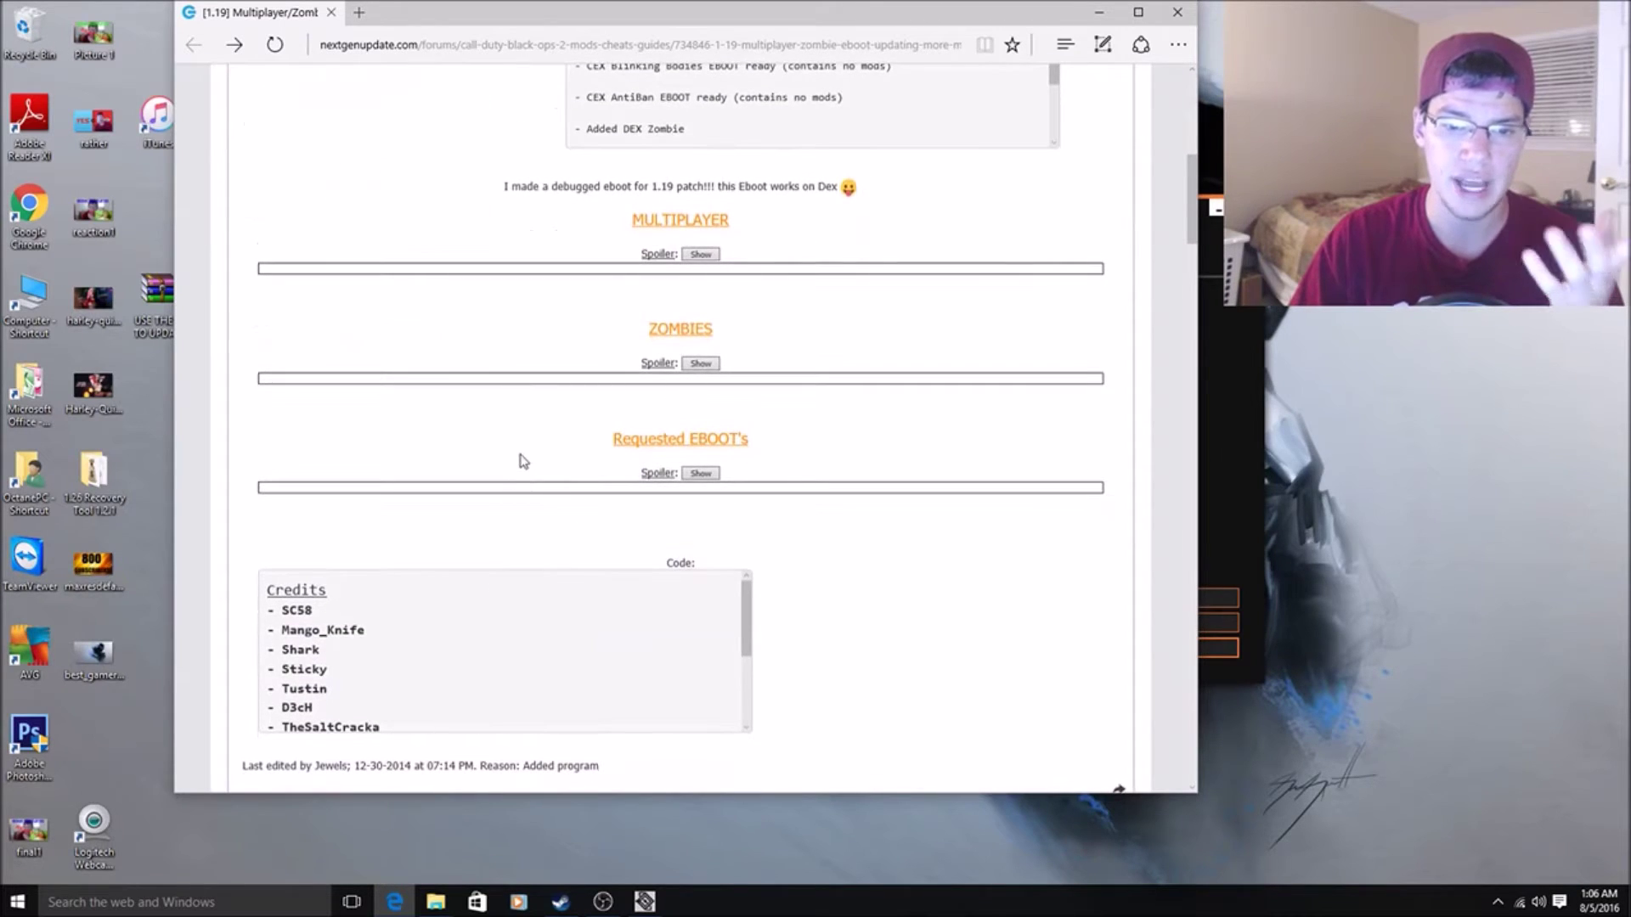
pyautogui.click(701, 254)
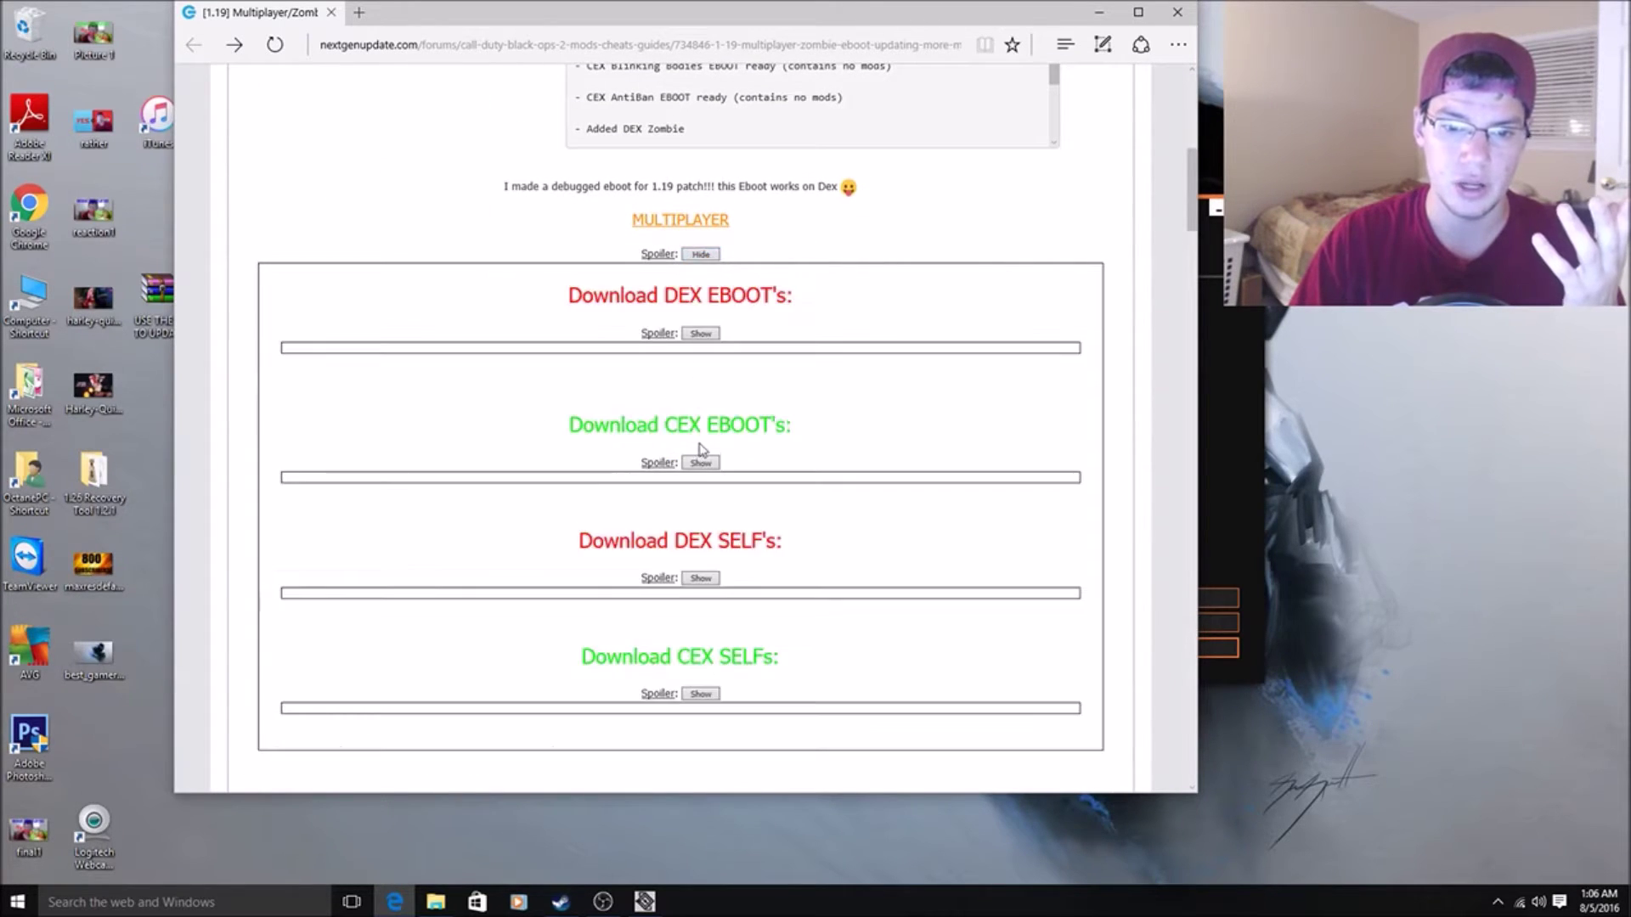
pyautogui.scroll(-3, 701, 382)
pyautogui.click(706, 246)
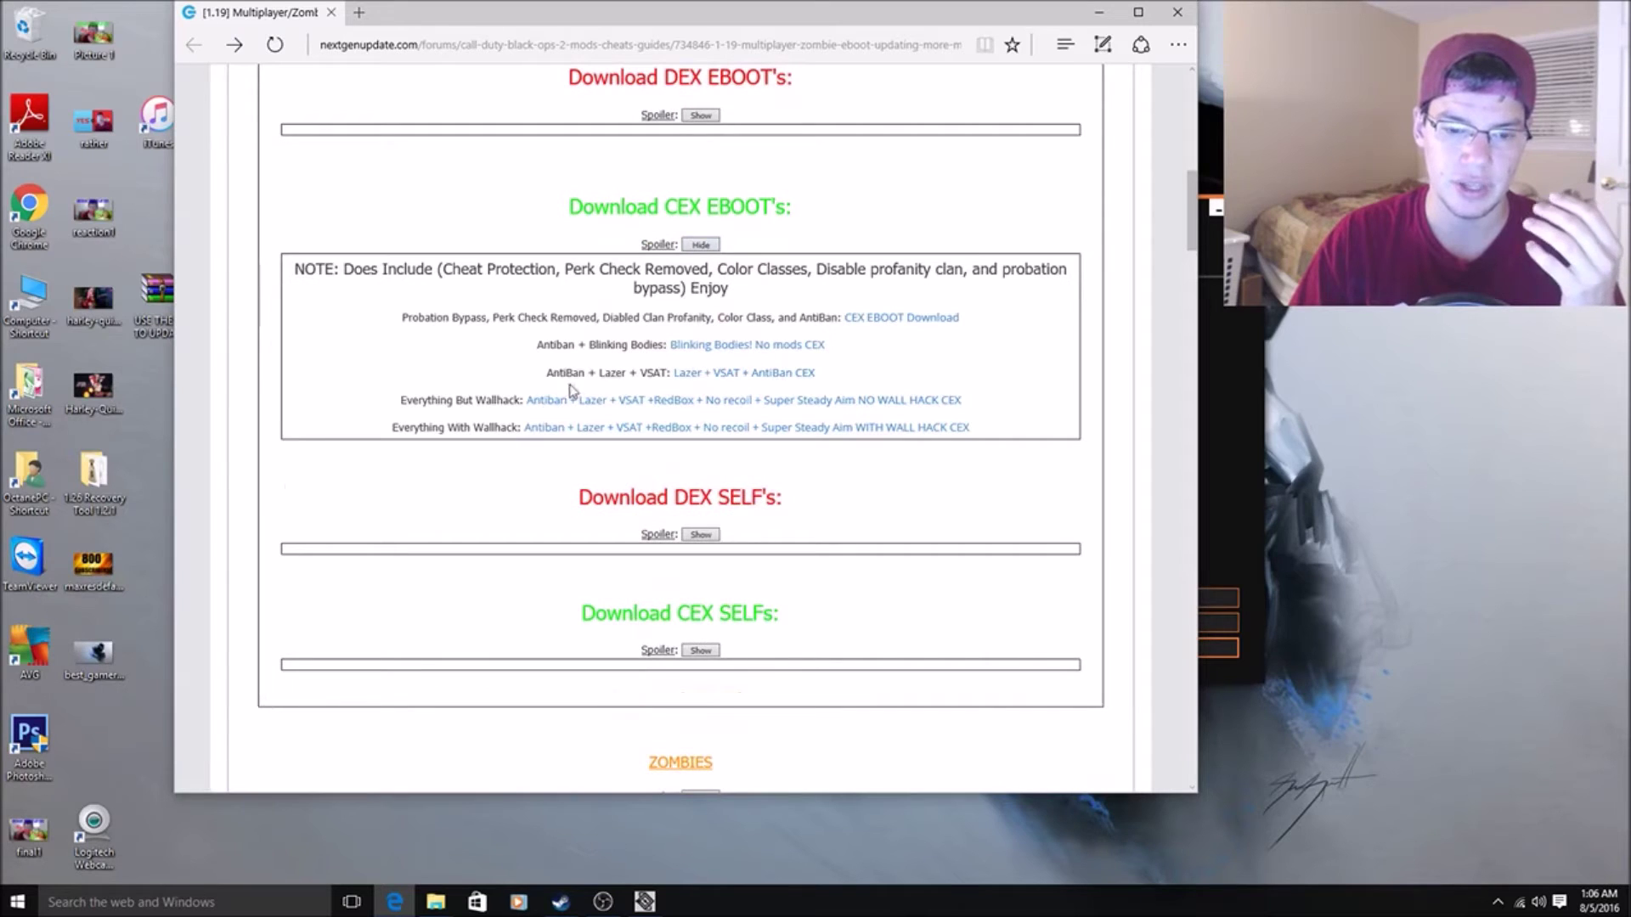
pyautogui.click(858, 400)
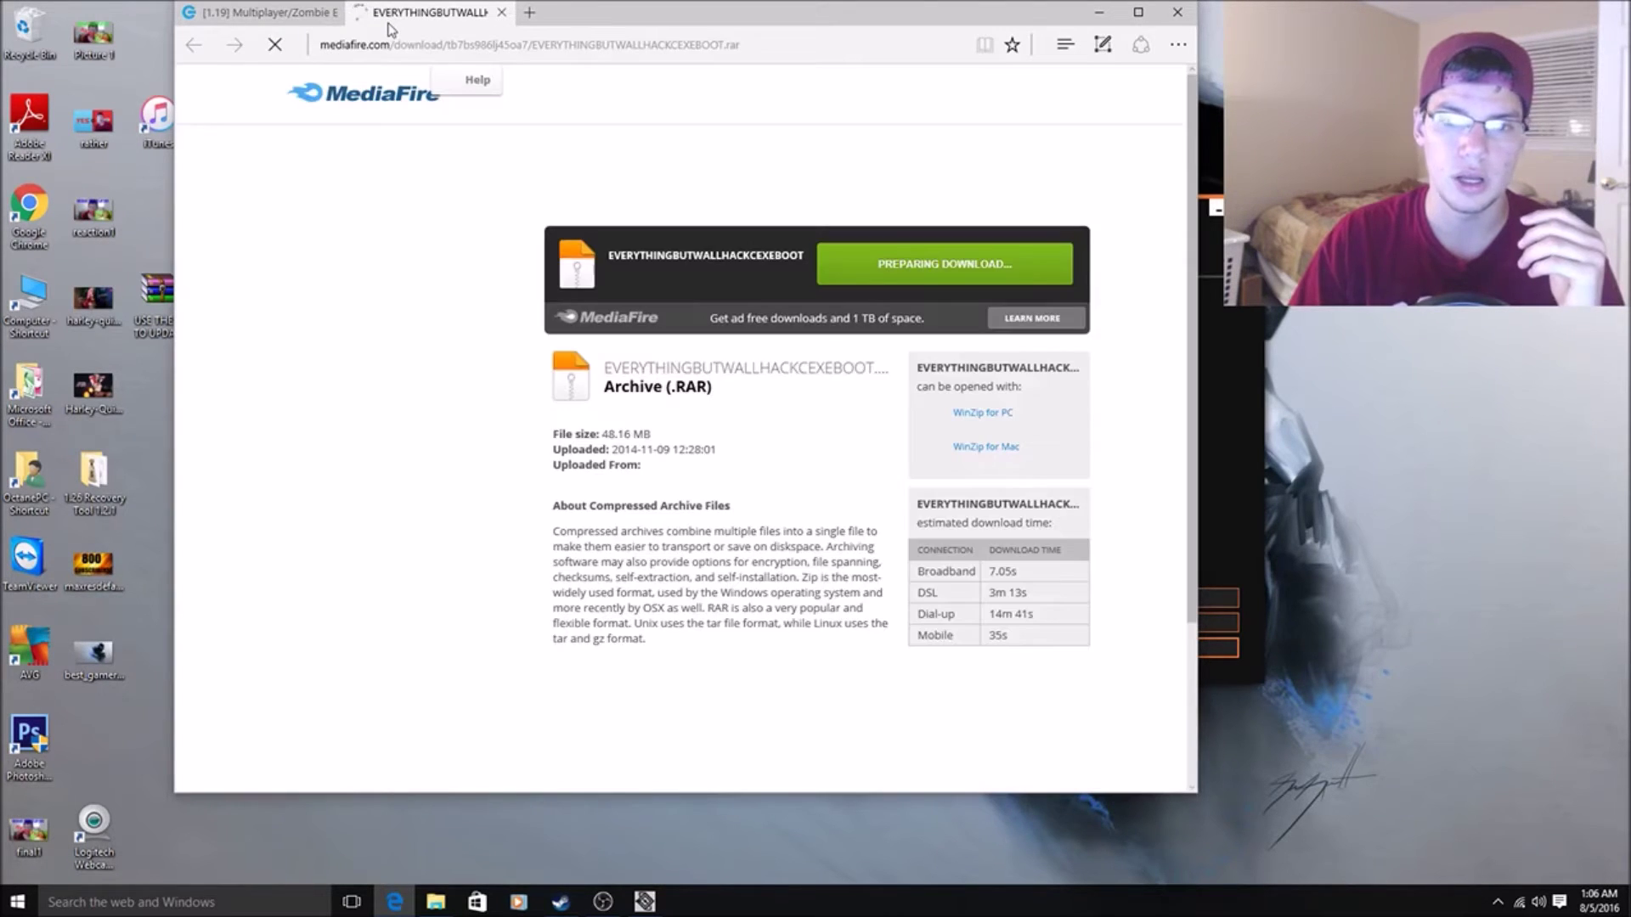
# Step: Start the EVERYTHINGBUTWALLHACKCEXEBOOT download, then close all browser tabs to return to the tool
pyautogui.click(914, 229)
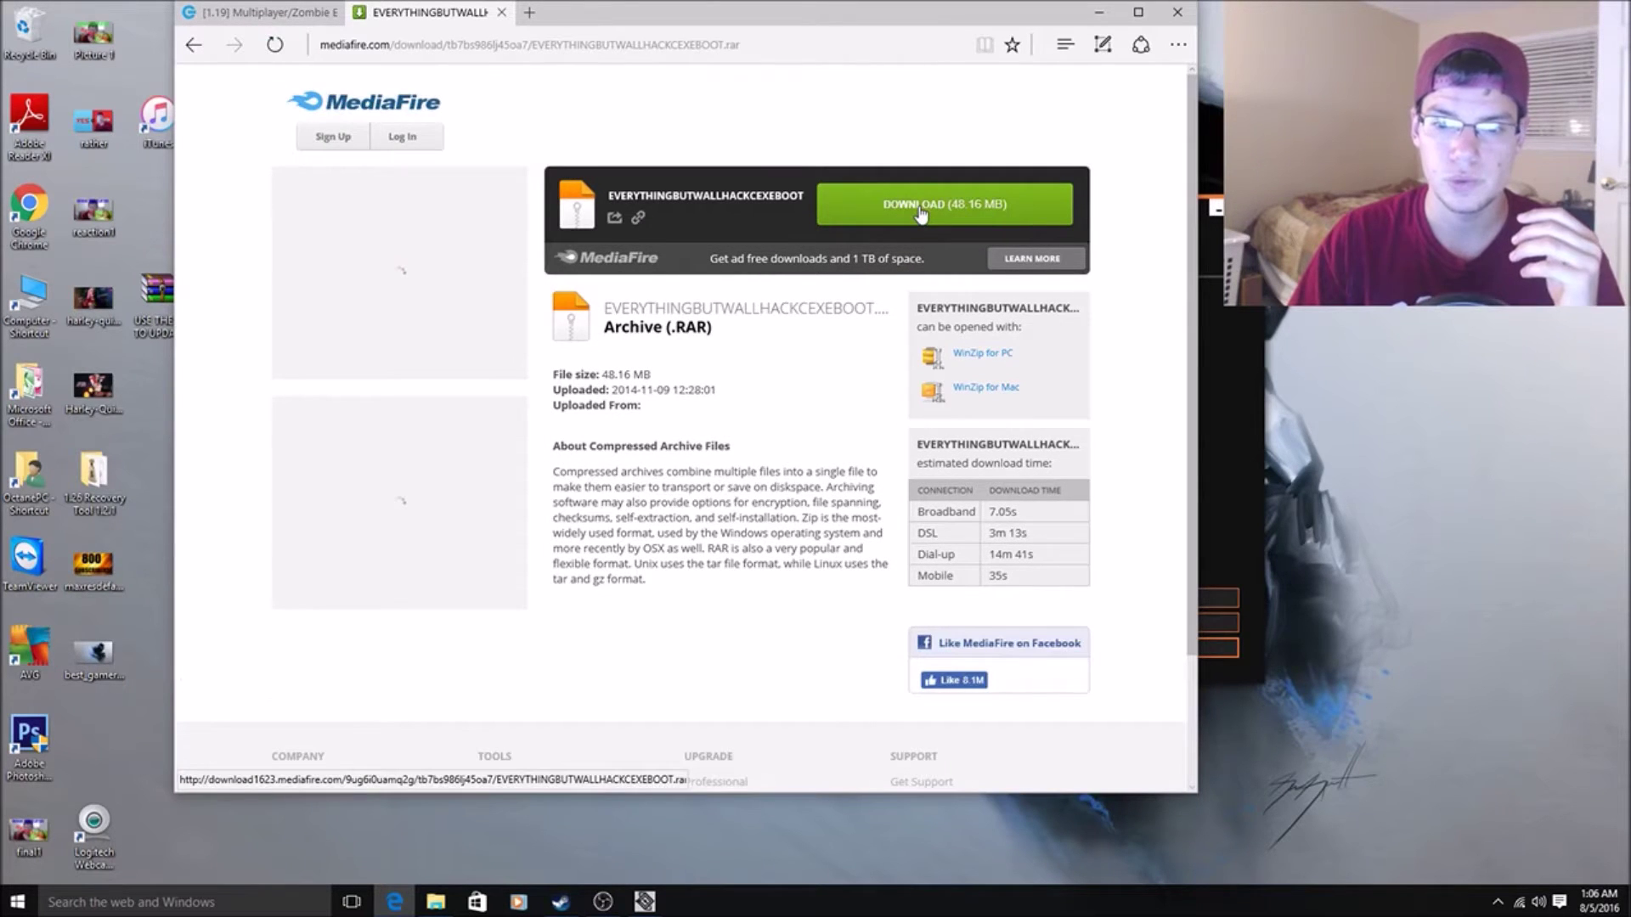
pyautogui.click(1178, 12)
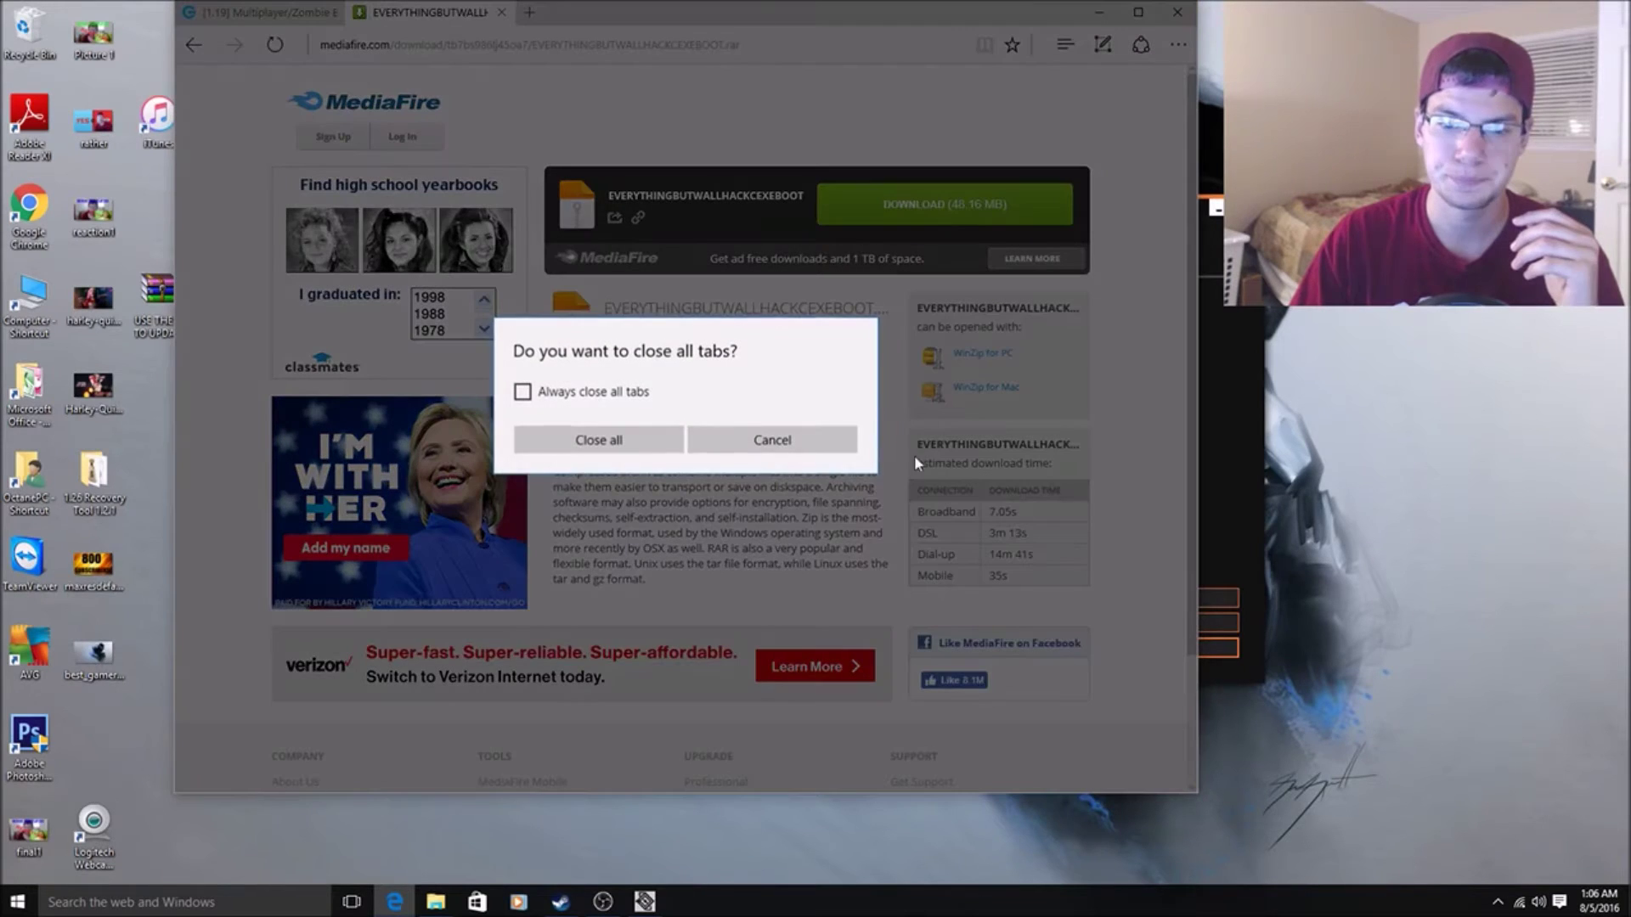
pyautogui.click(584, 450)
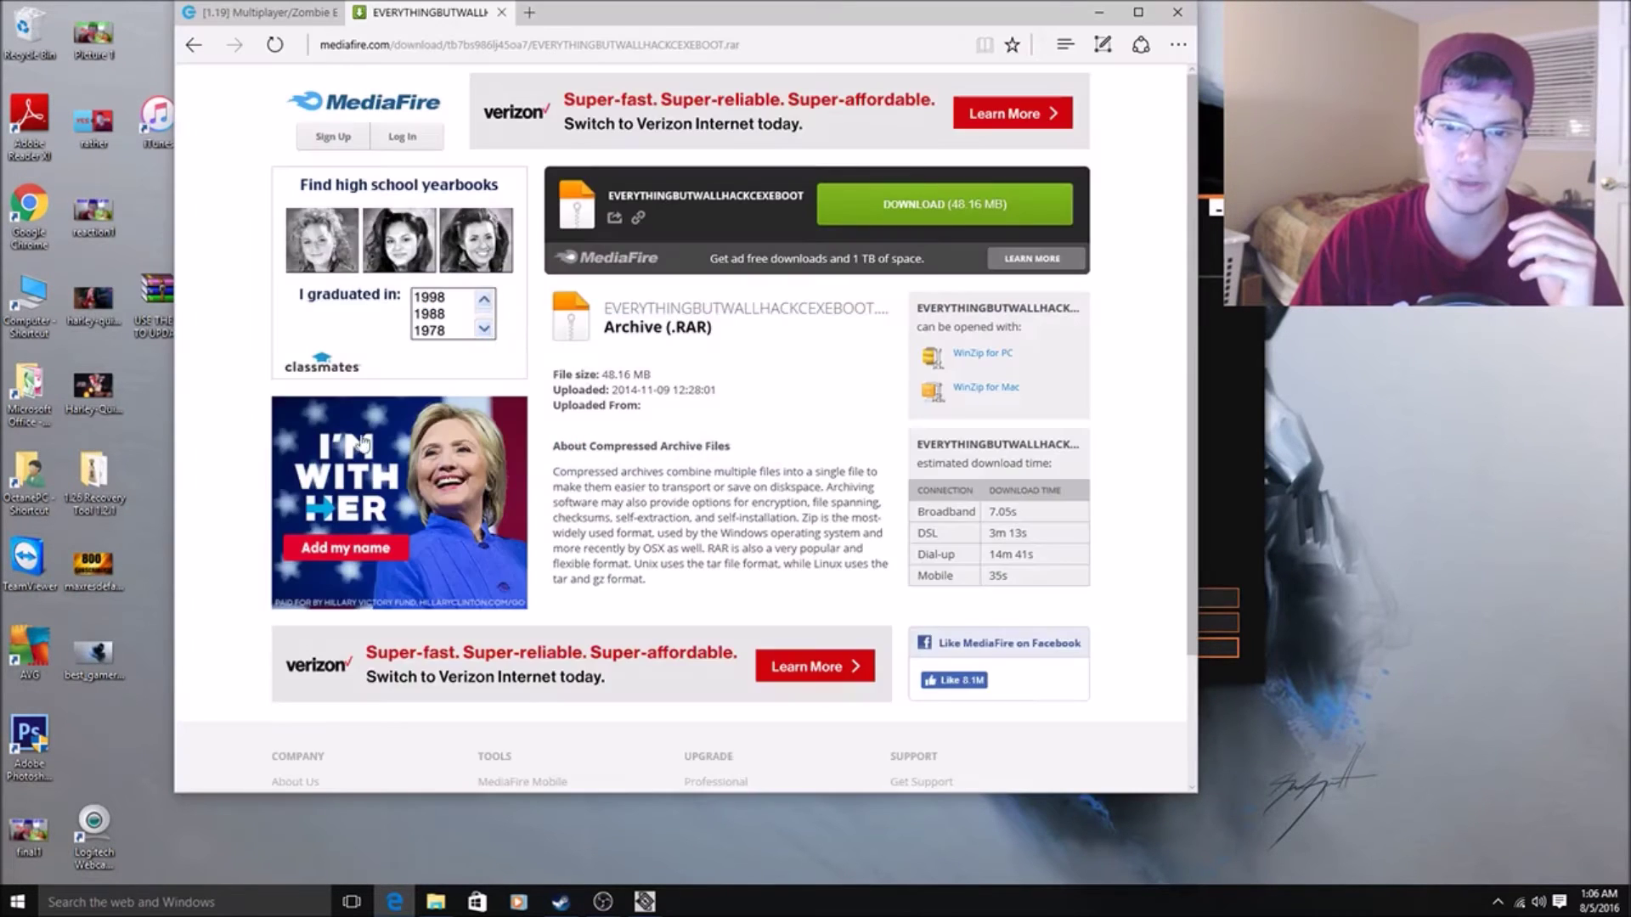
pyautogui.click(1177, 12)
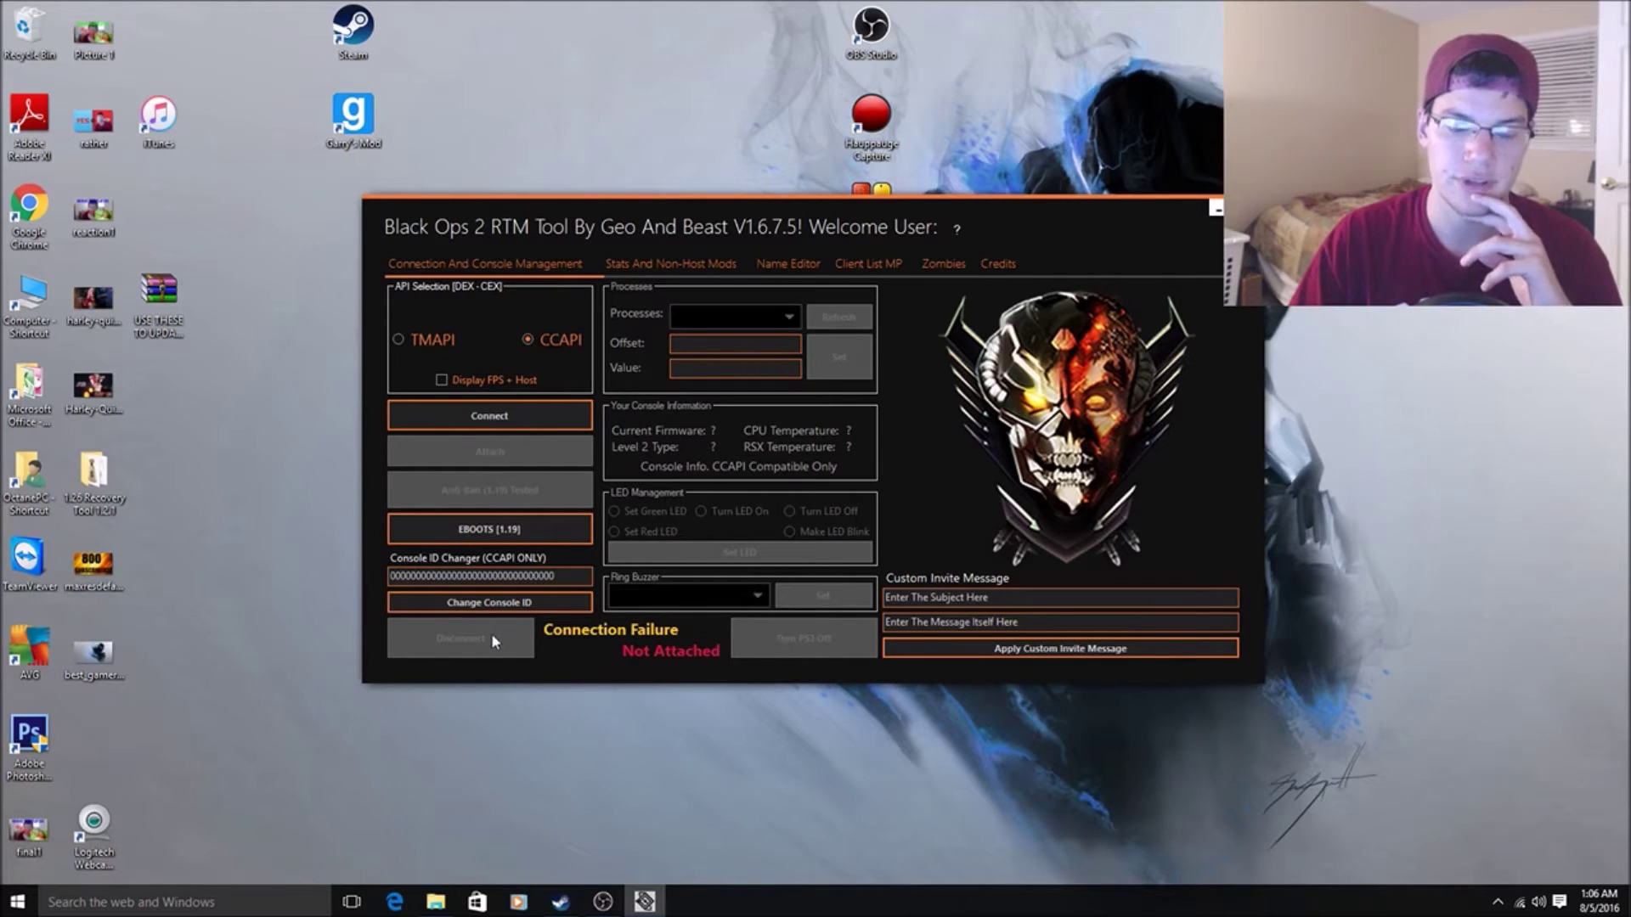
# Step: Enter MODDED LOBBY and a subscribe-on-YouTube line as the two custom invite message fields
pyautogui.press('Tab')
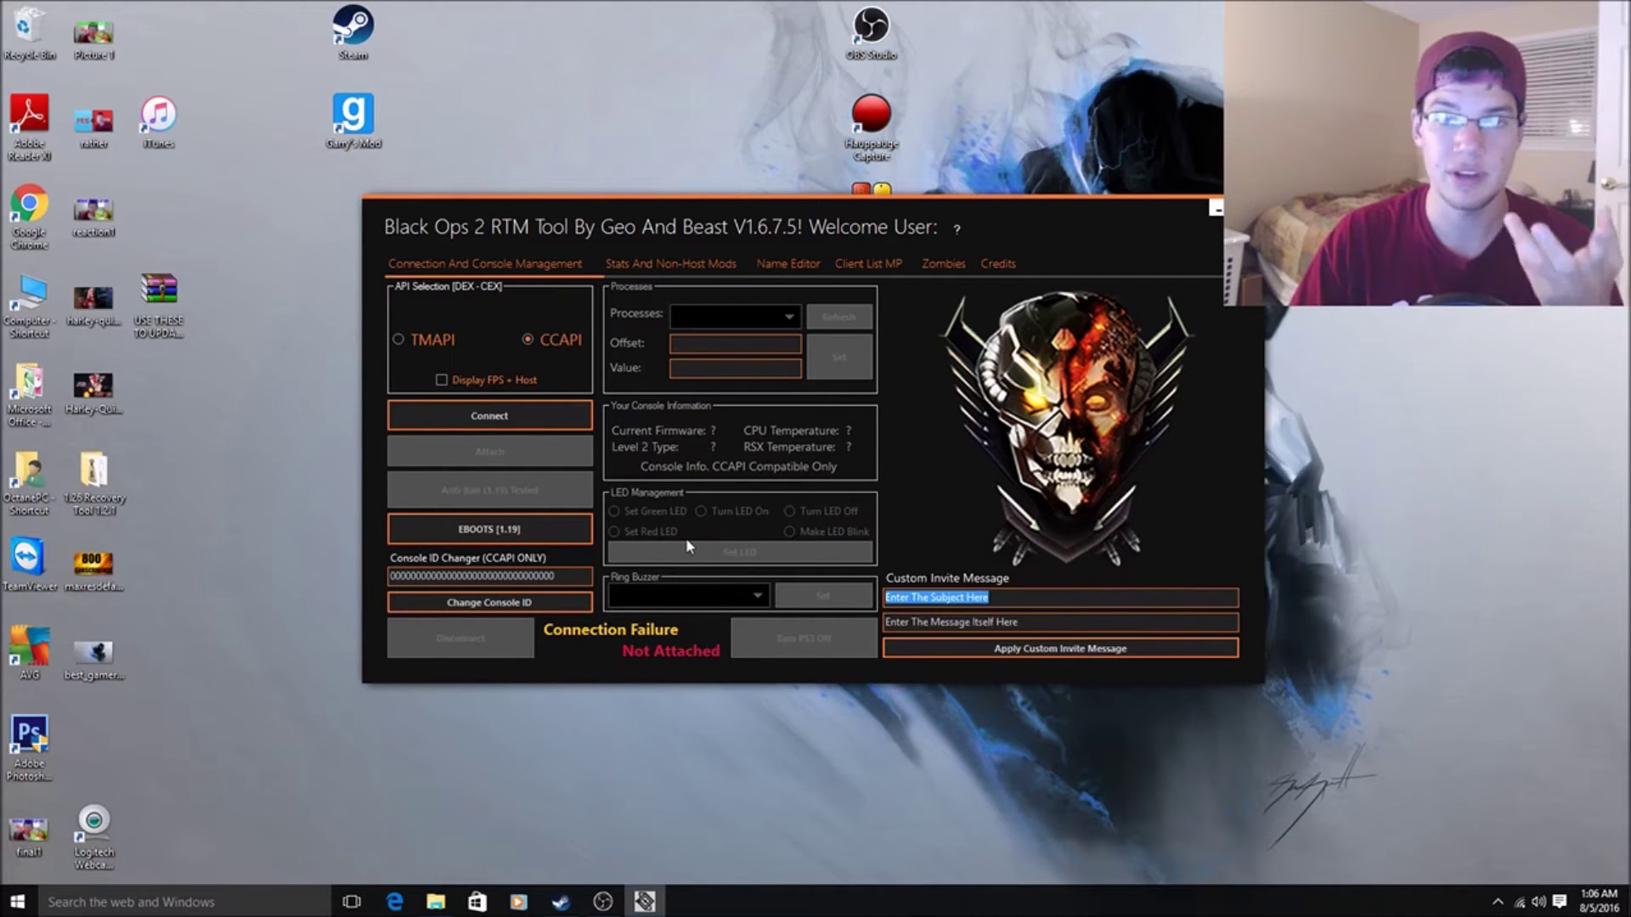
pyautogui.write('M')
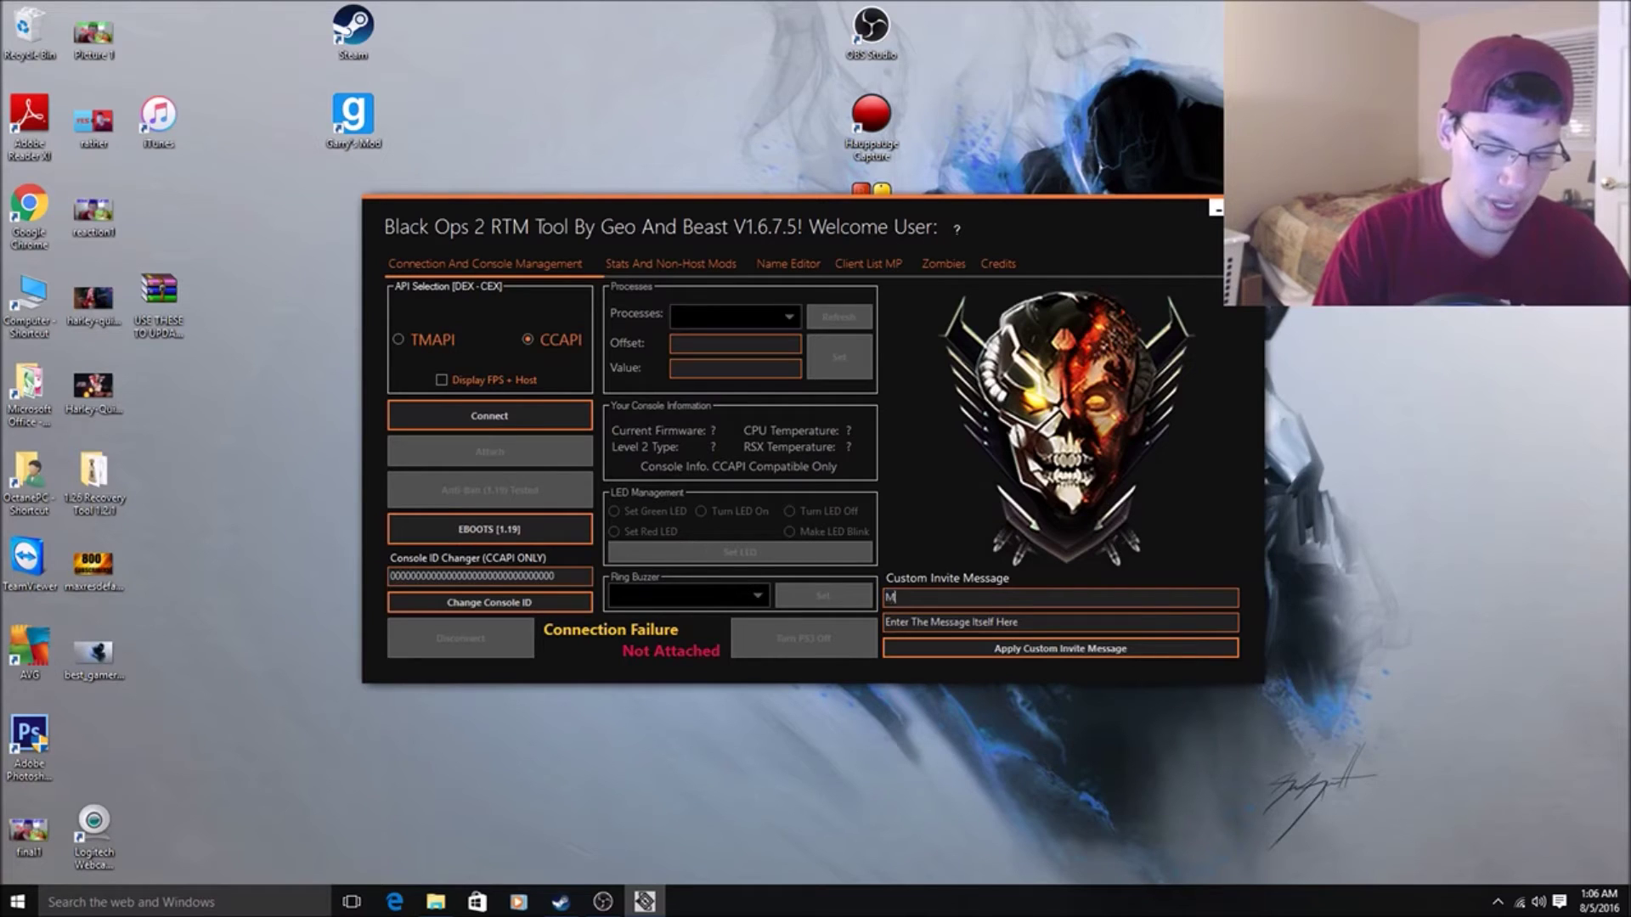
pyautogui.write('ODDED LOBBY')
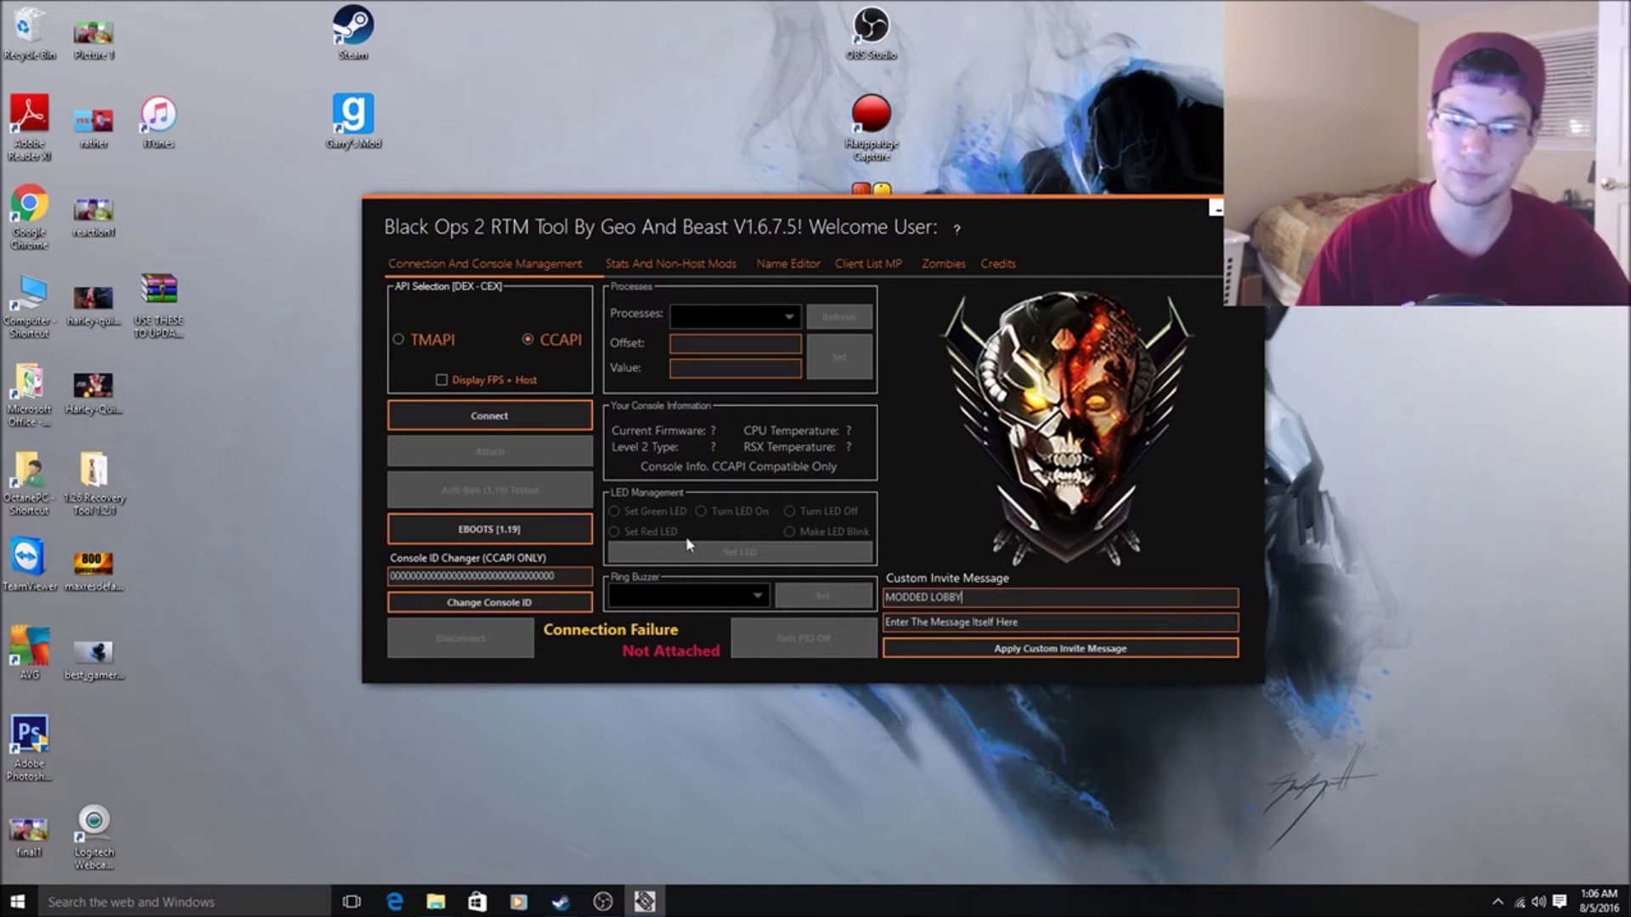
pyautogui.press('Tab')
pyautogui.write('T')
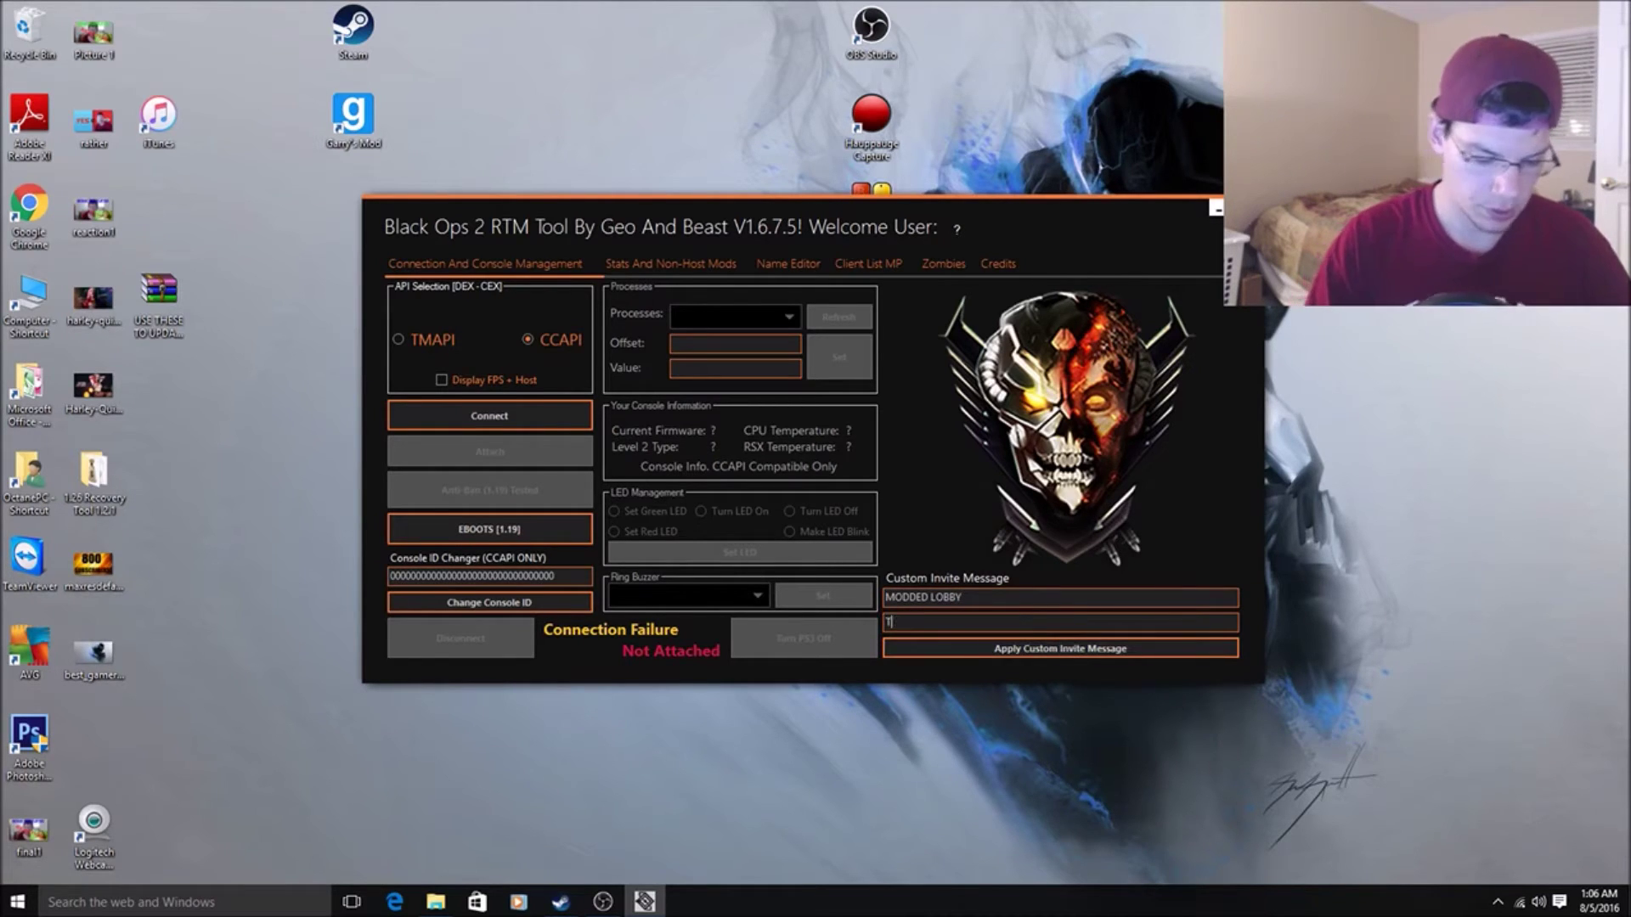
pyautogui.write('O JOIN SUB ')
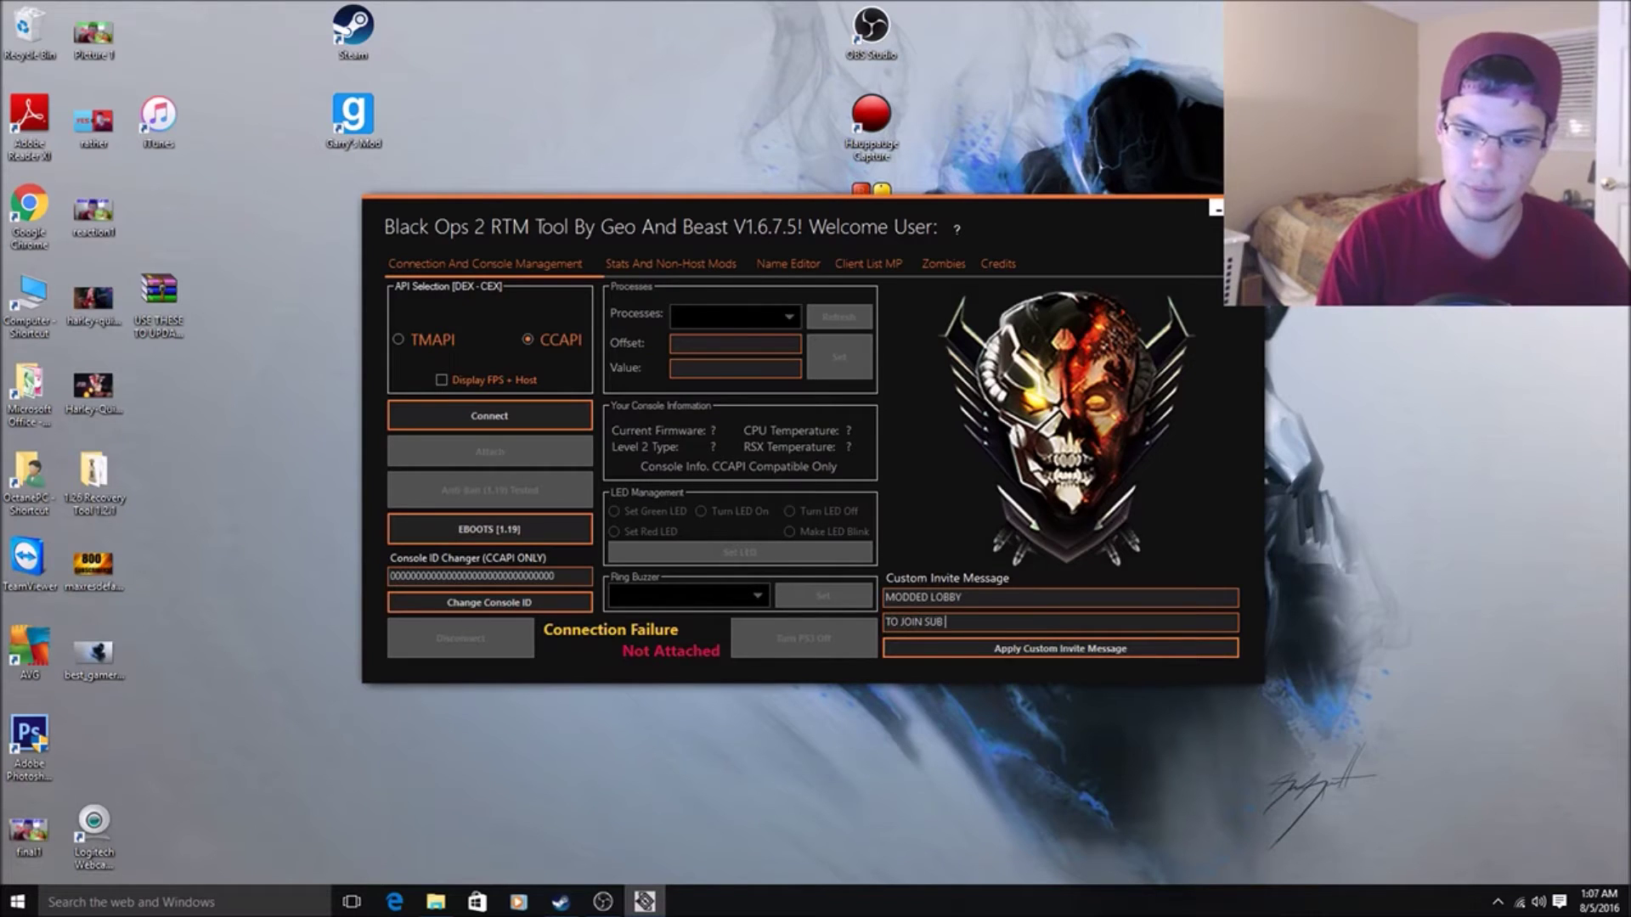
pyautogui.write('BAHBANGMODZ ON')
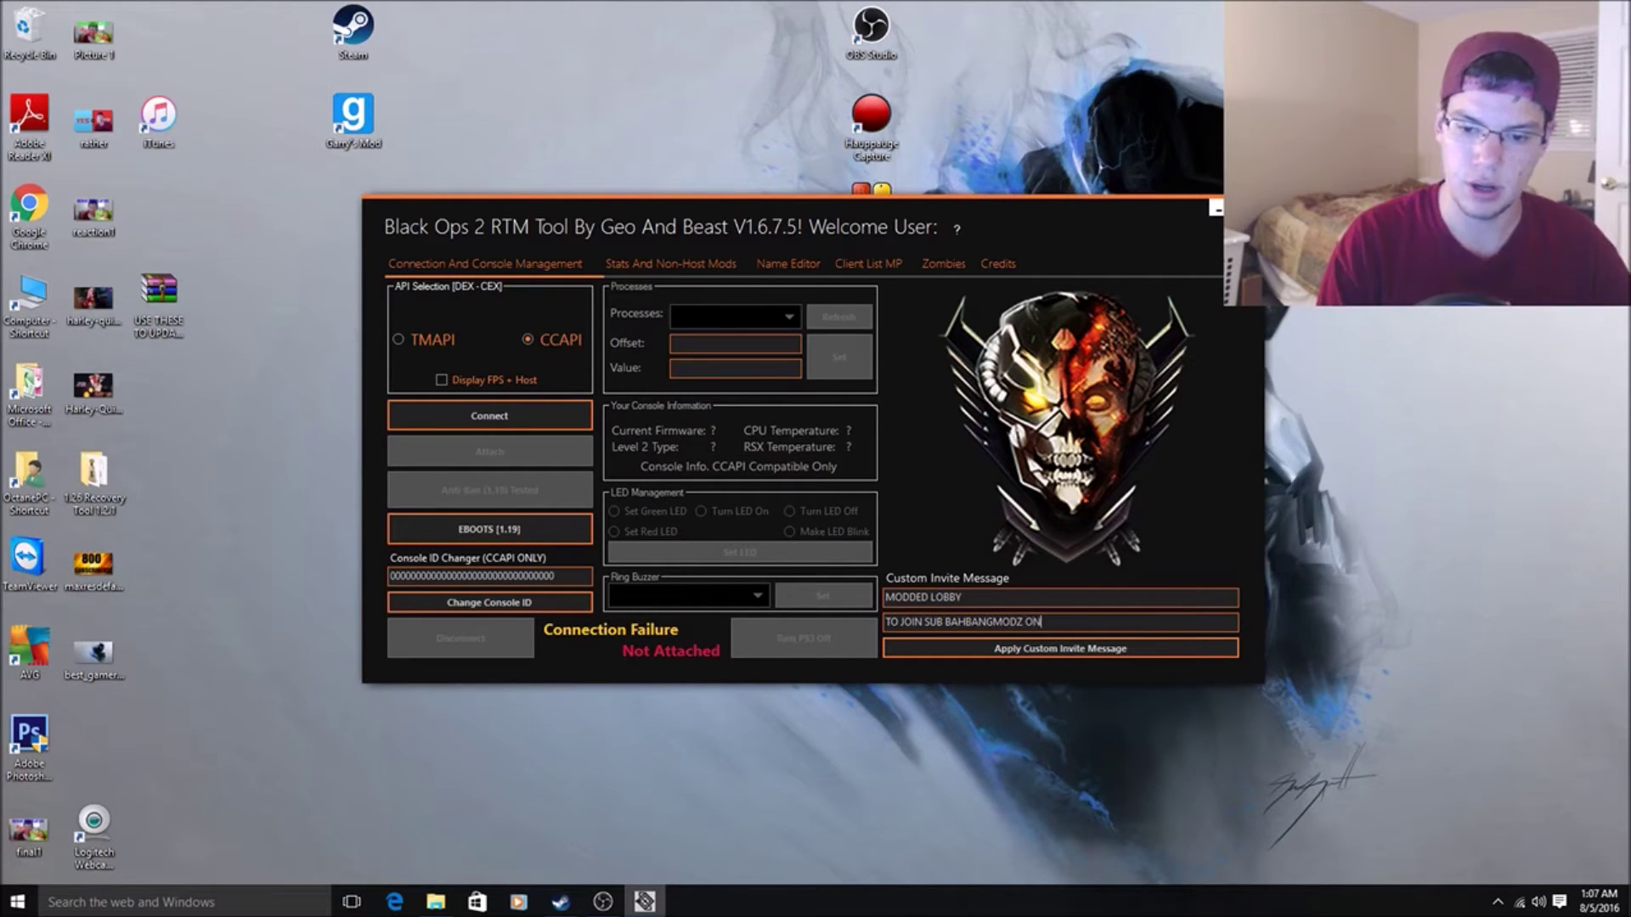
pyautogui.write(' YOUTUBE')
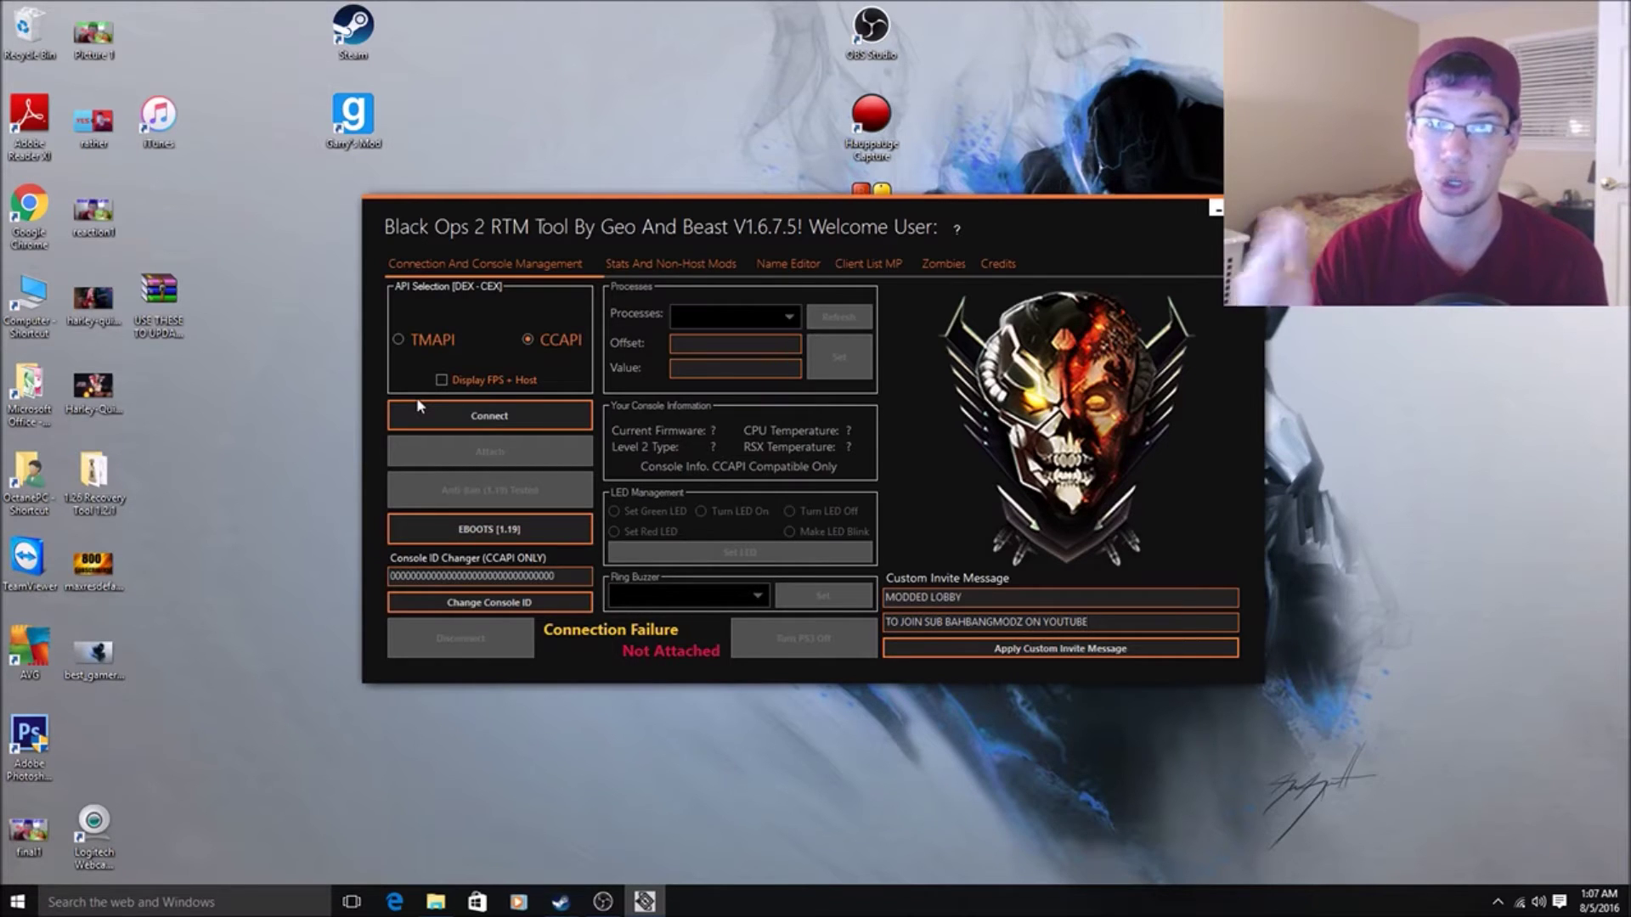
pyautogui.click(640, 265)
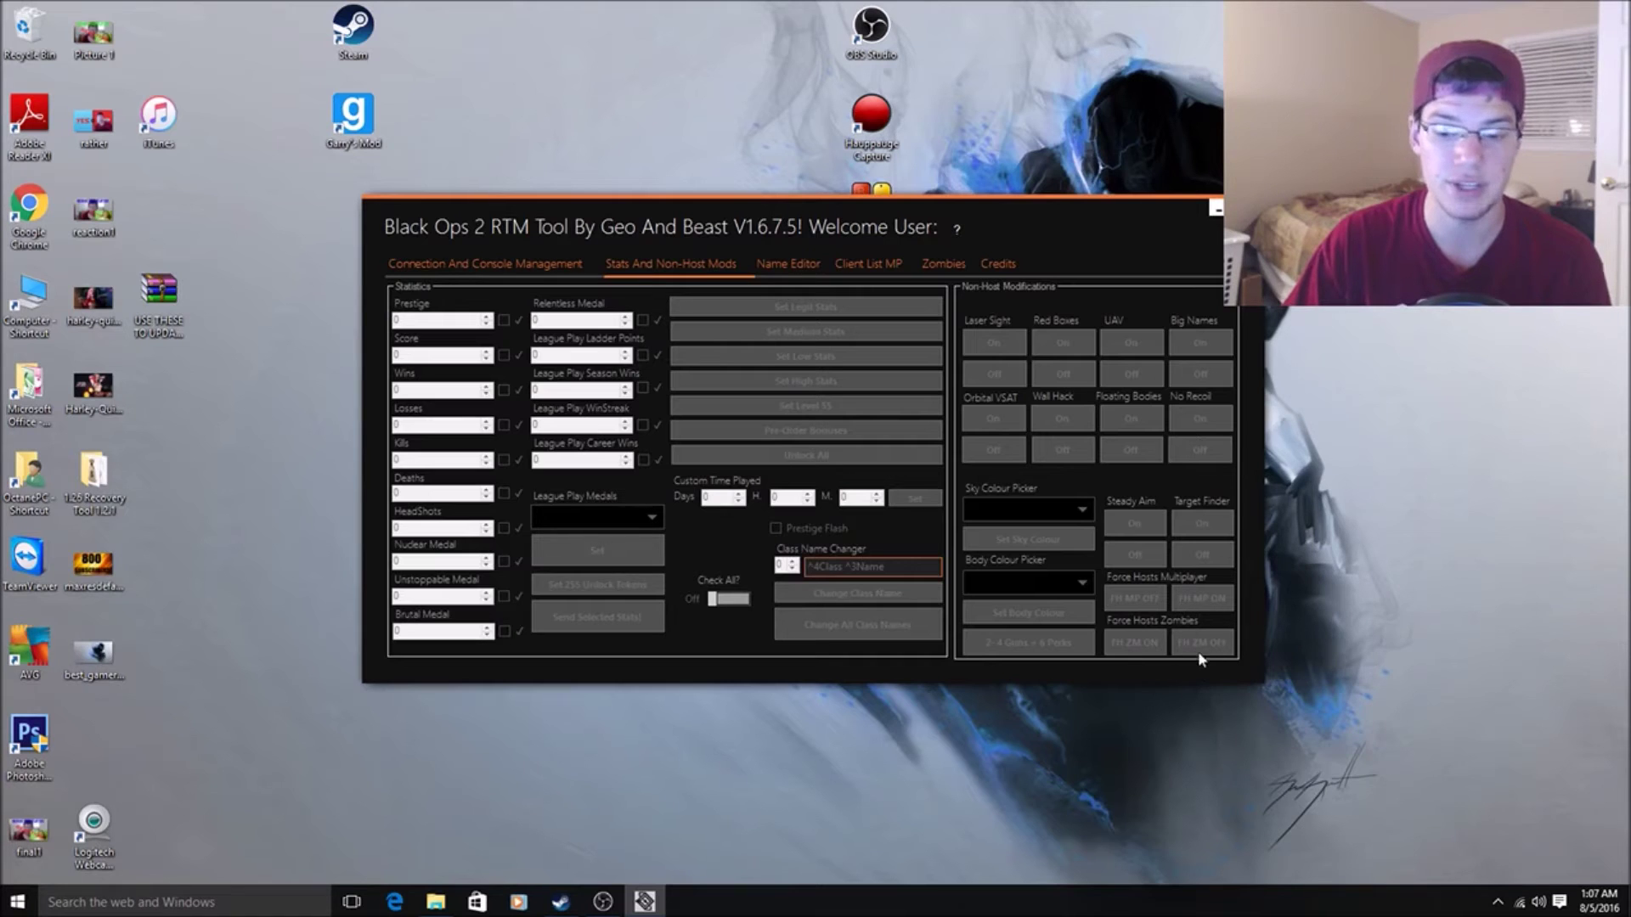
# Step: Switch from Stats And Non-Host Mods to the Name Editor tab
pyautogui.click(782, 270)
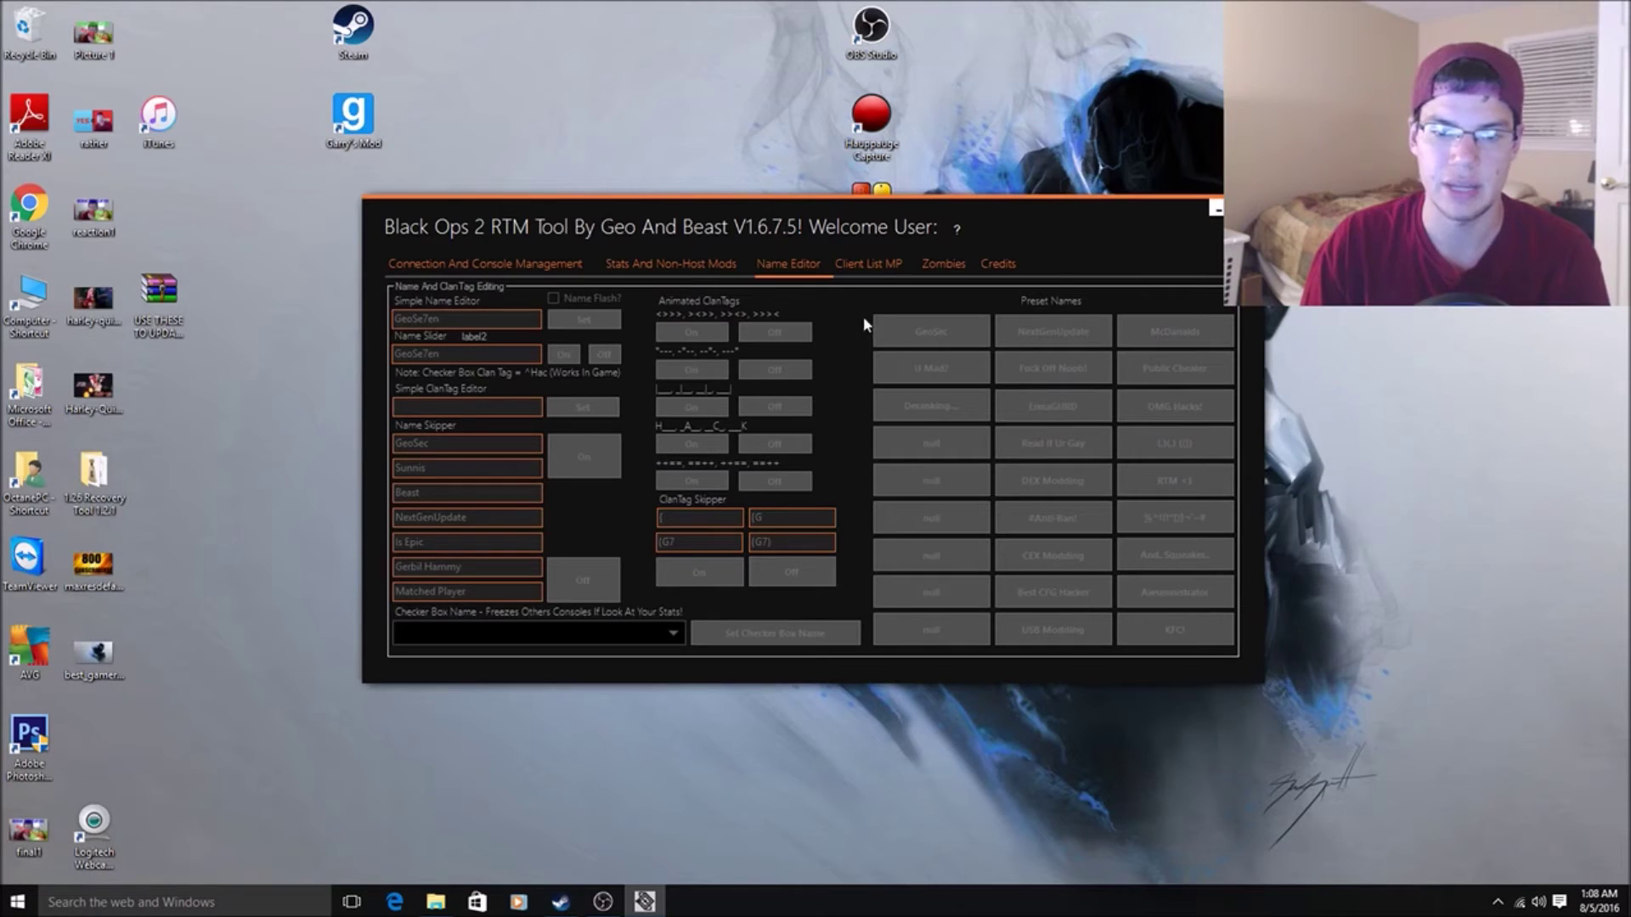
# Step: Switch from the Name Editor to the Client List MP tab
pyautogui.click(864, 264)
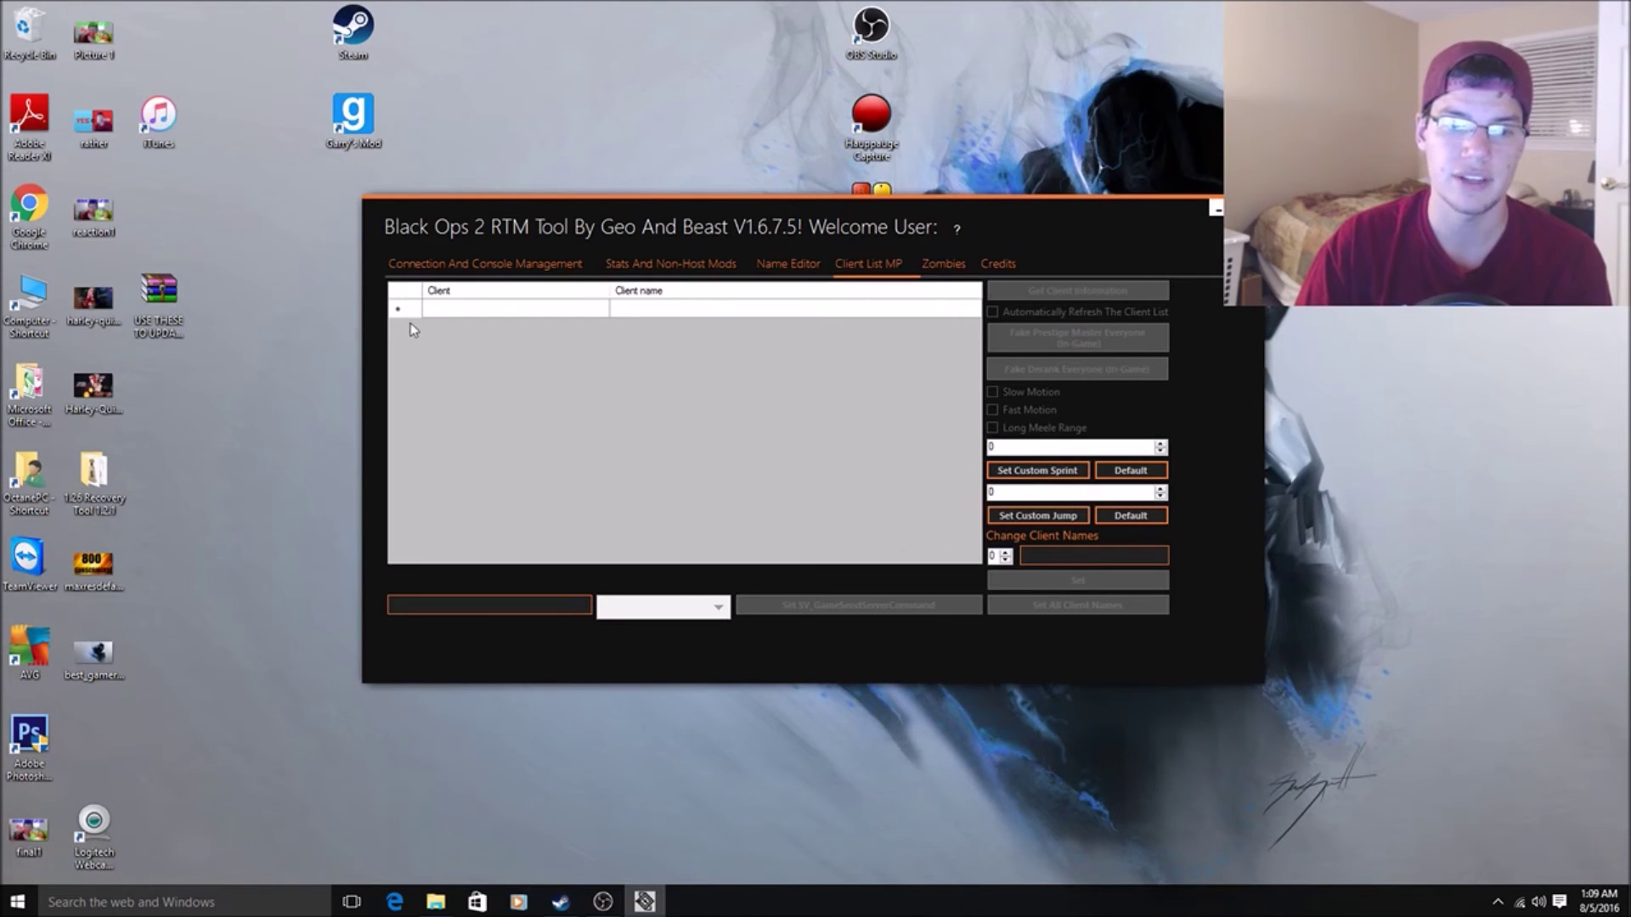
# Step: Raise the Change Client Names number to 1, then switch to the Zombies tab
pyautogui.click(1006, 553)
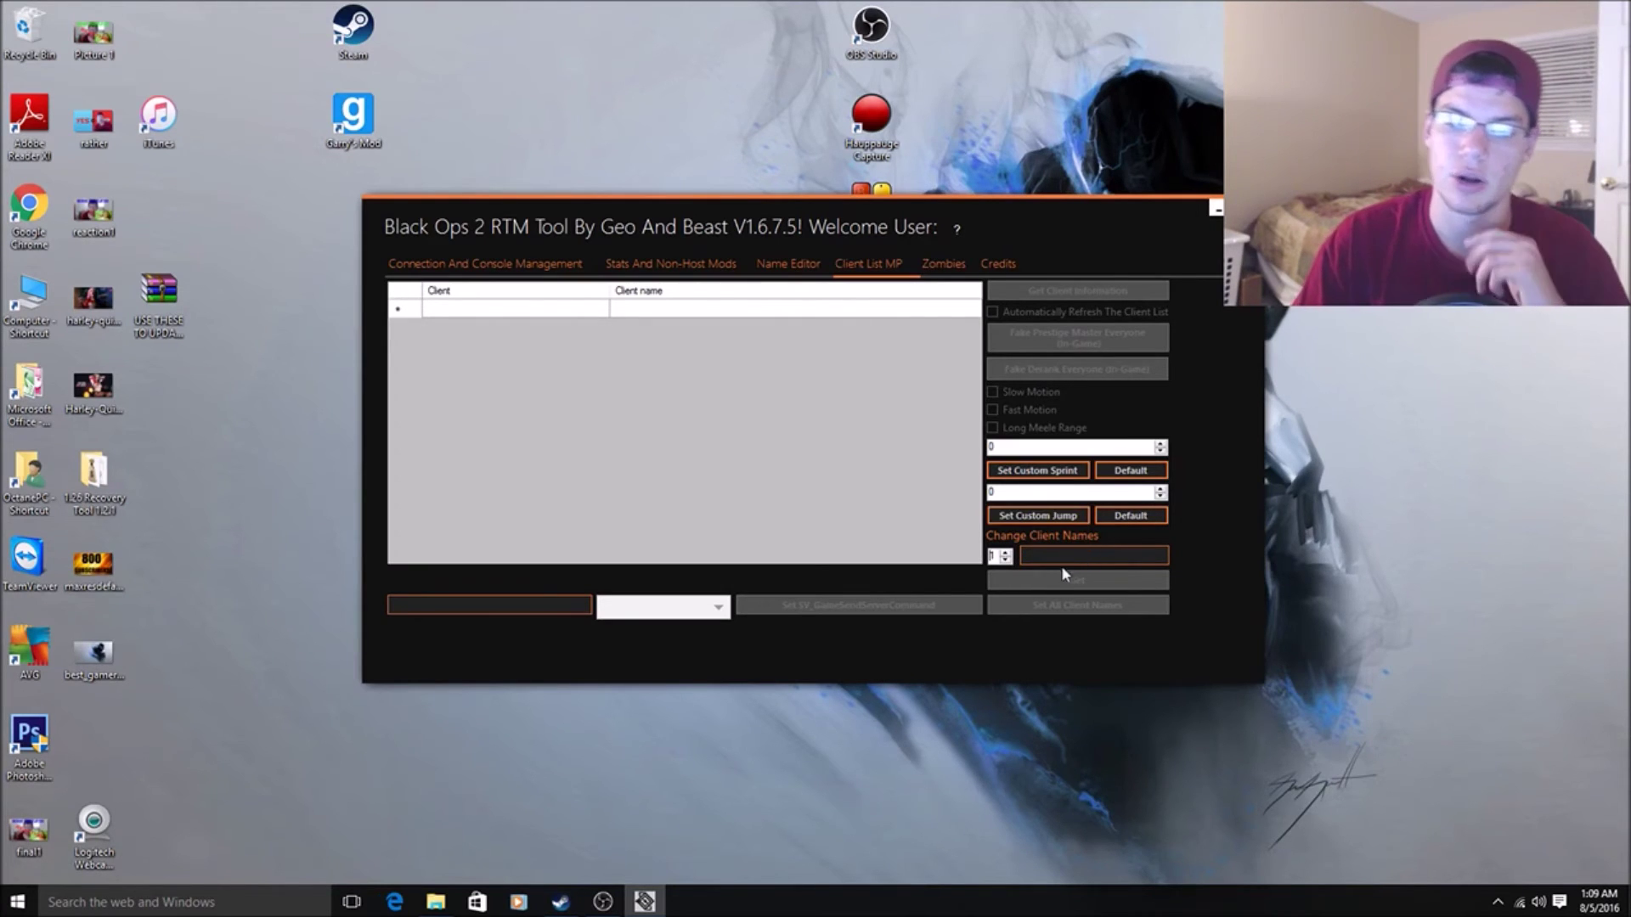
pyautogui.click(946, 272)
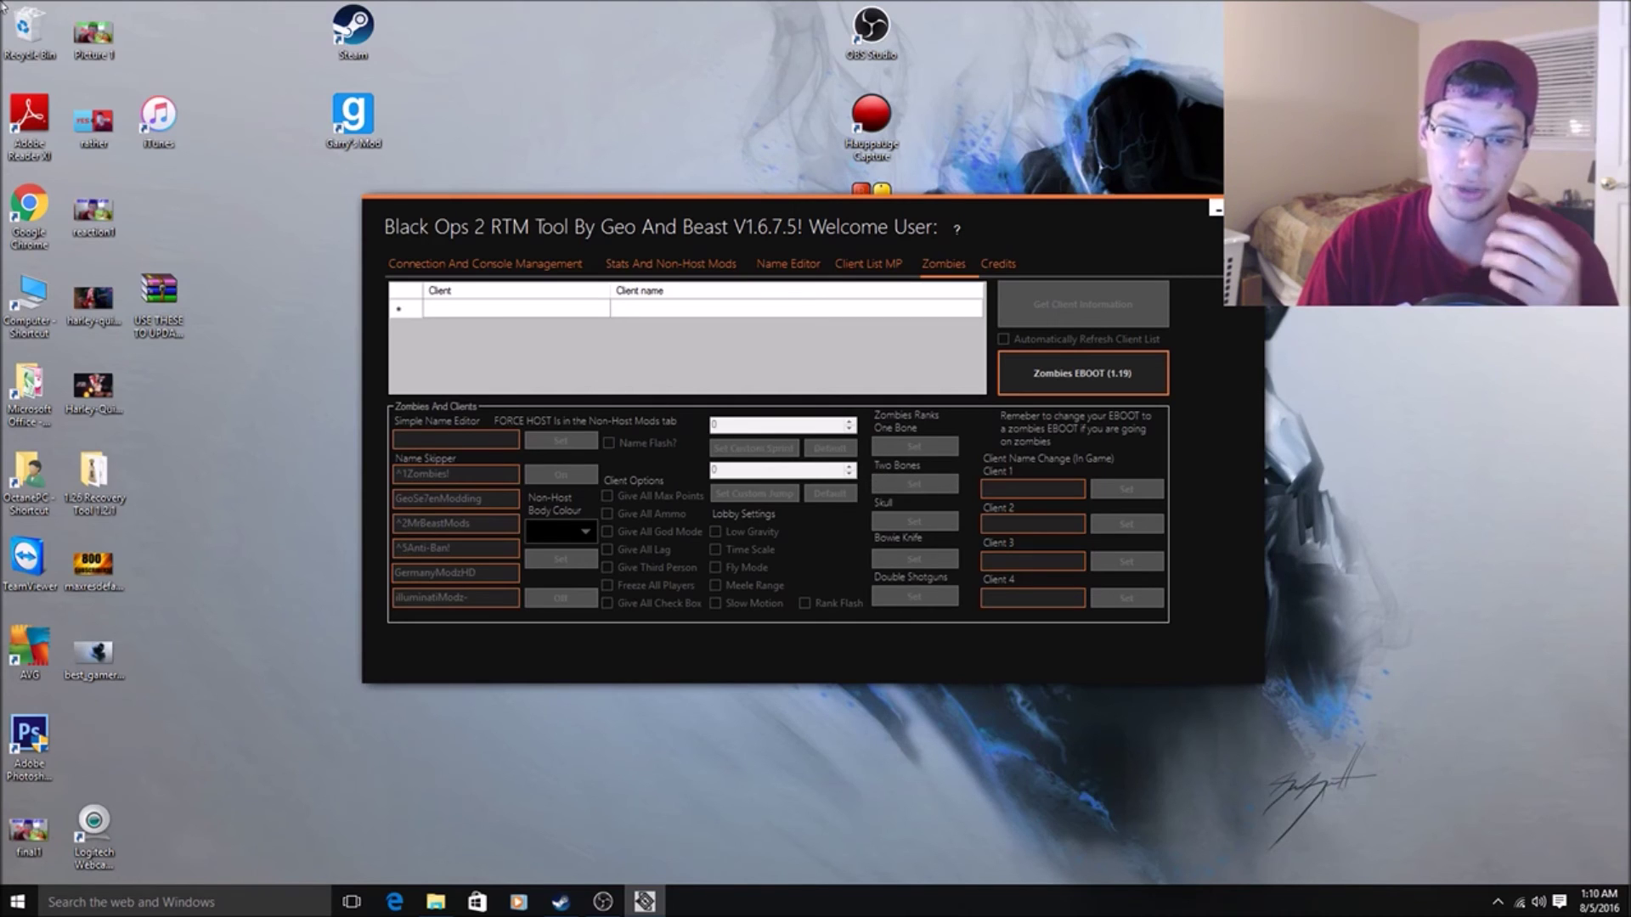
pyautogui.click(1068, 372)
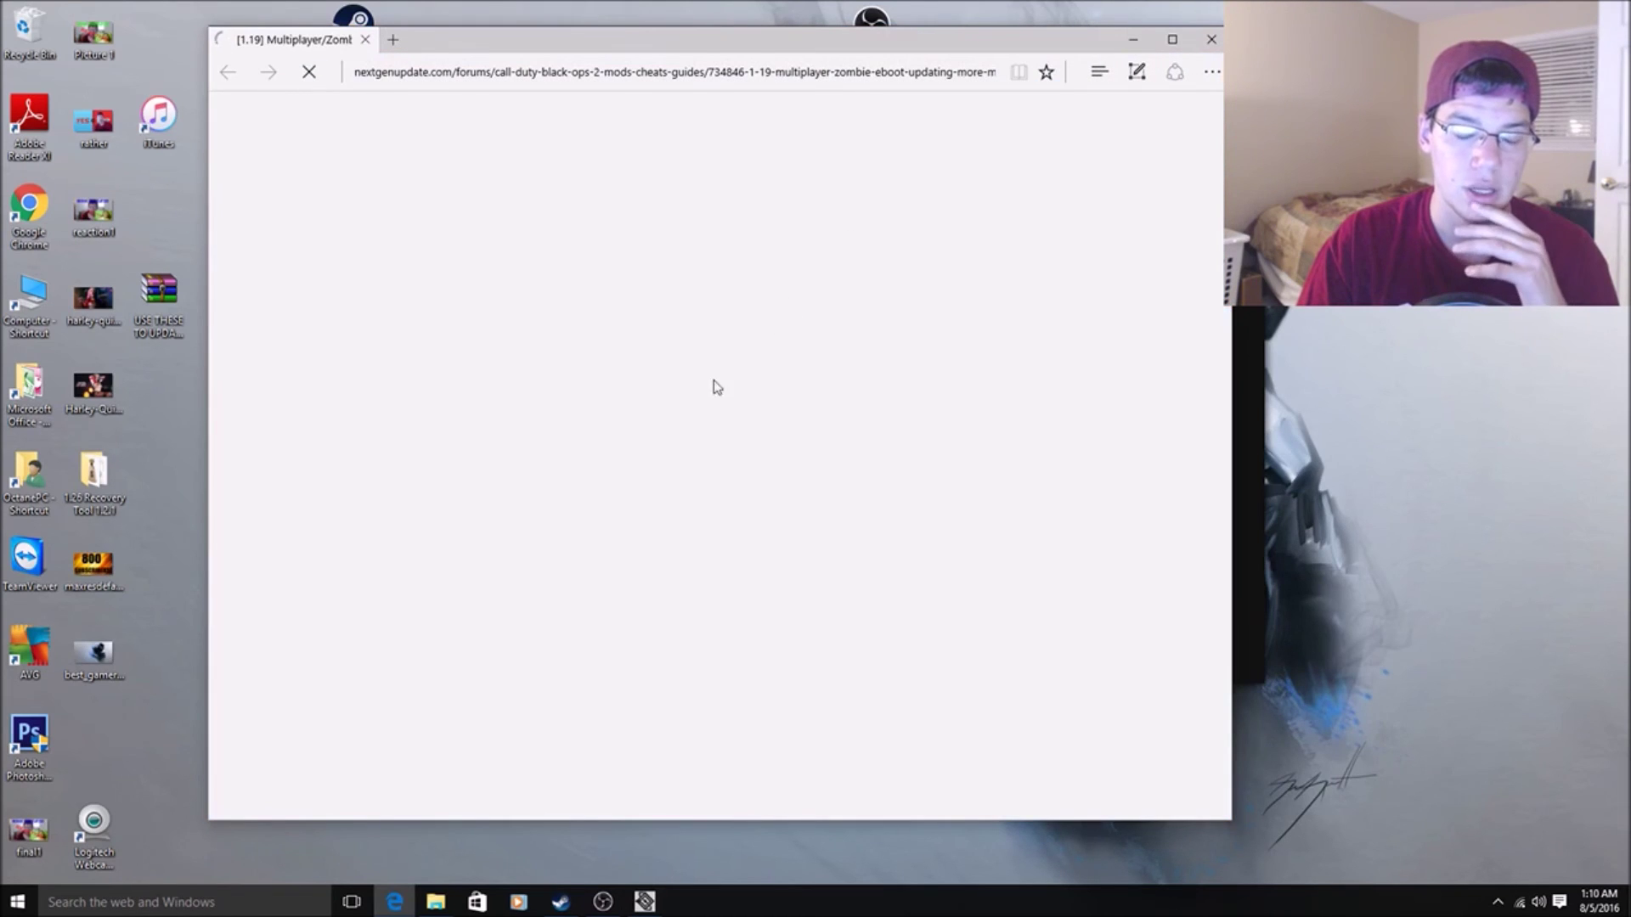
pyautogui.scroll(-5, 713, 334)
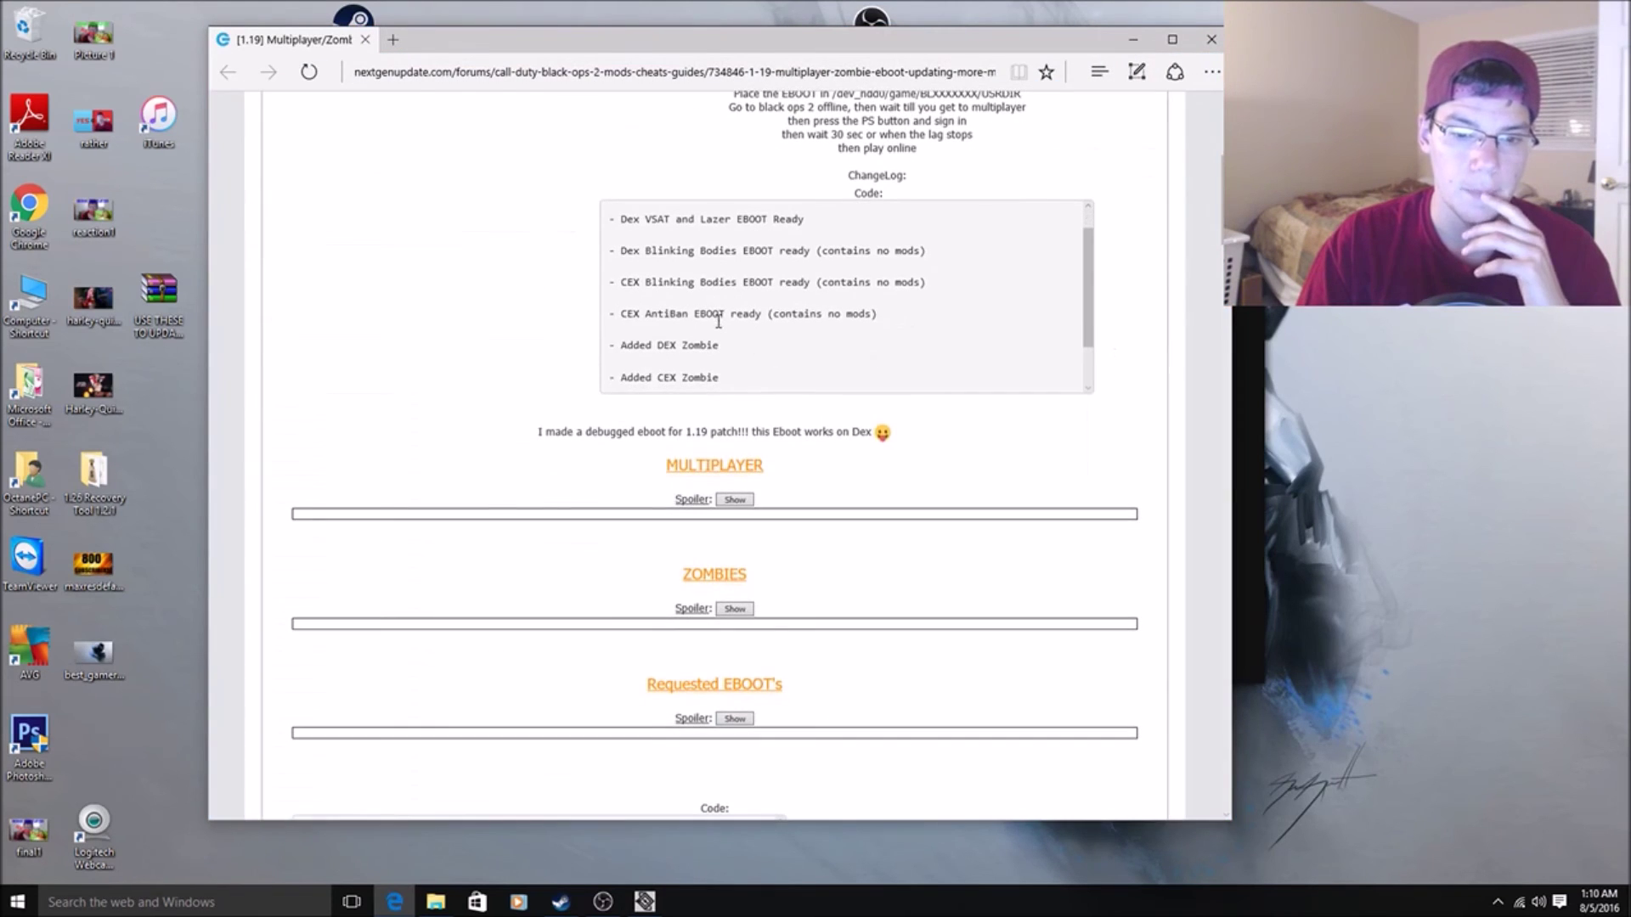
pyautogui.scroll(-1, 731, 518)
pyautogui.click(735, 500)
pyautogui.scroll(-5, 646, 542)
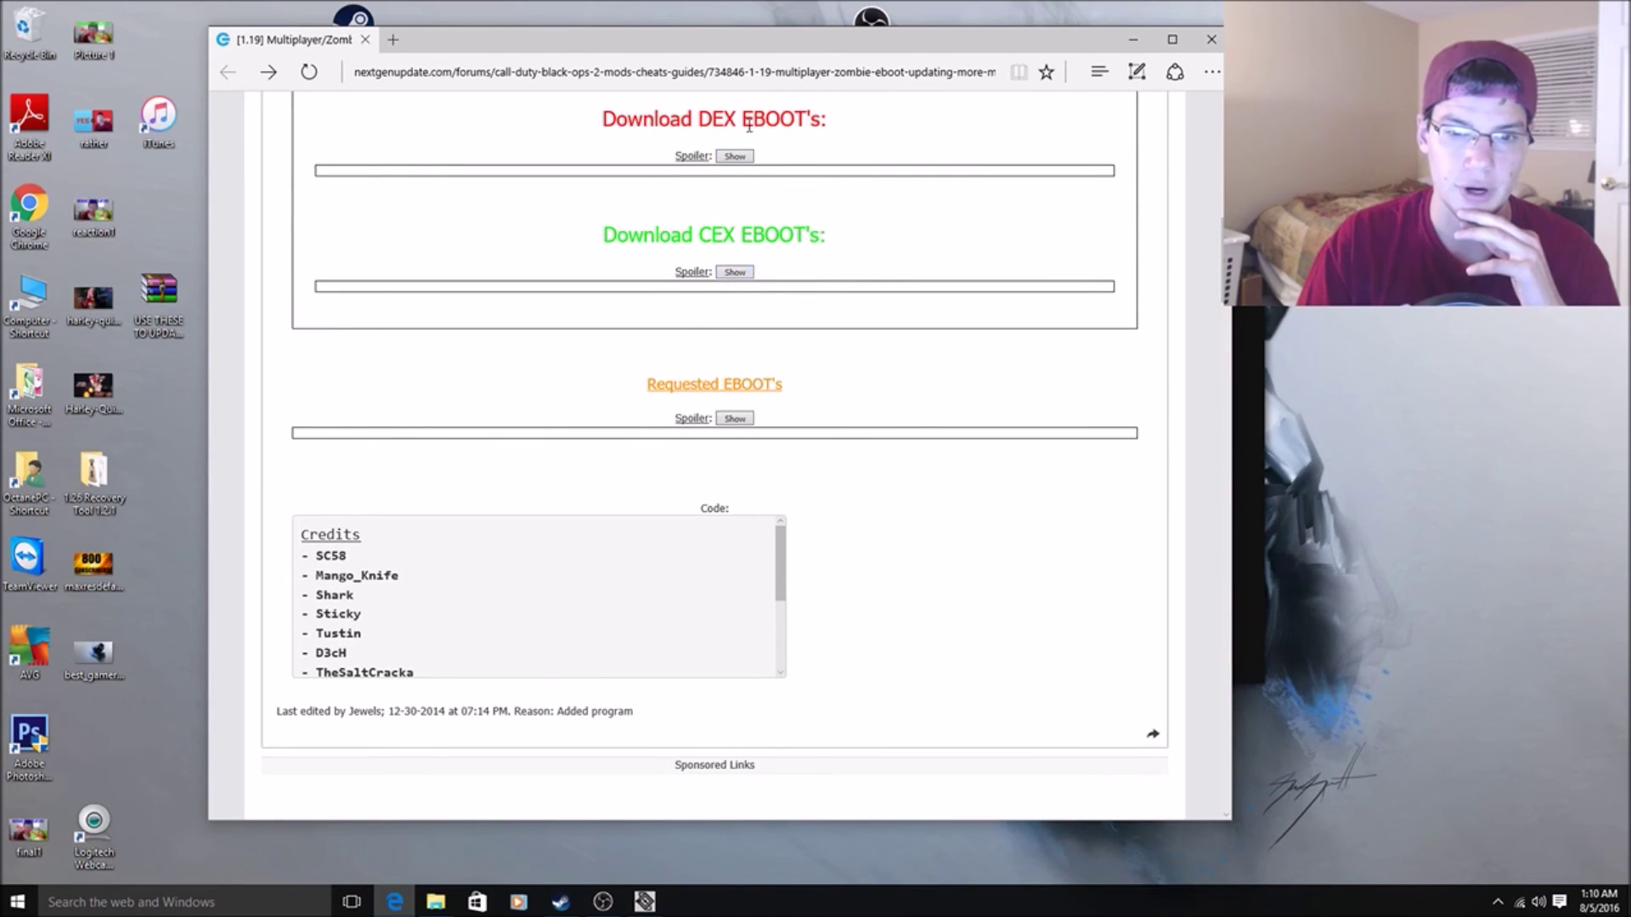
pyautogui.click(735, 157)
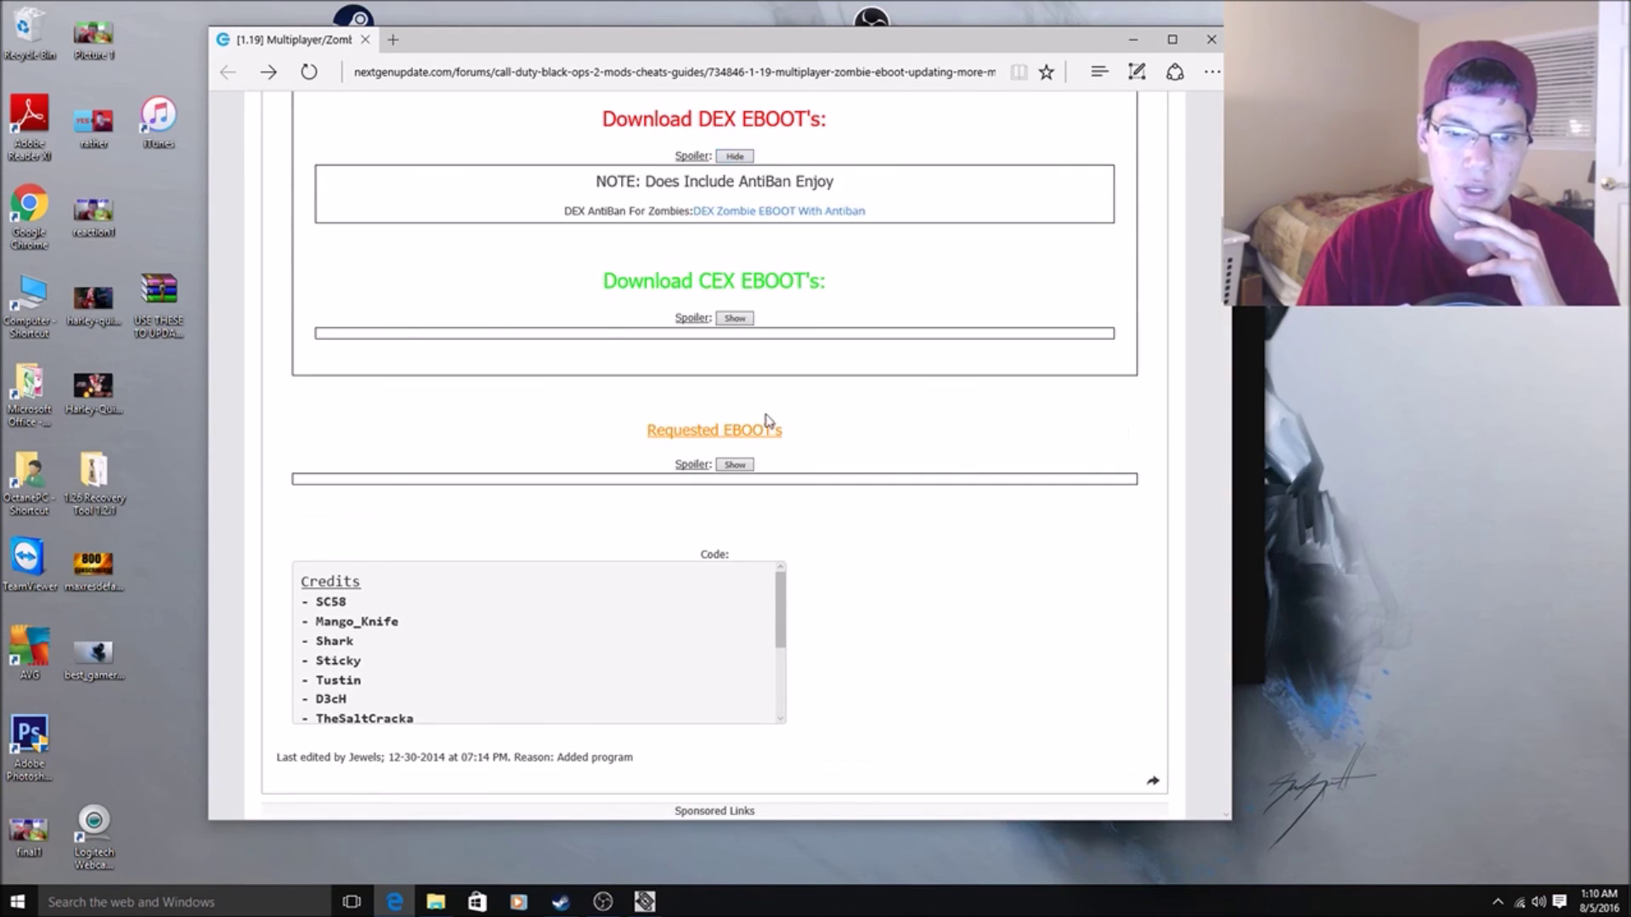
pyautogui.click(775, 210)
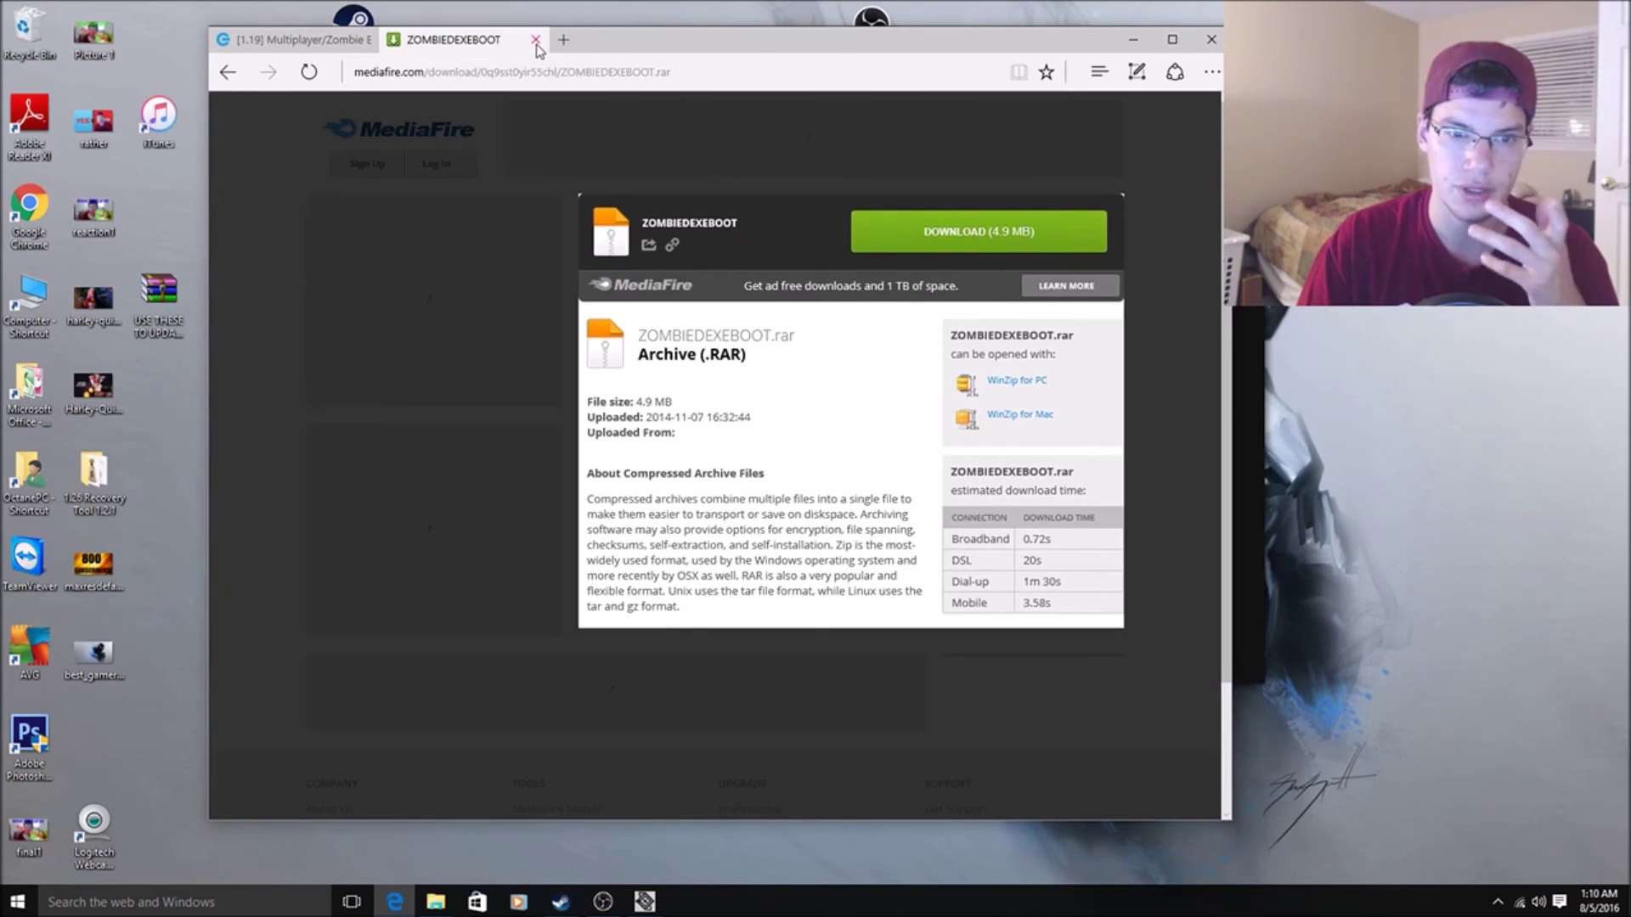
pyautogui.click(535, 39)
pyautogui.click(1211, 39)
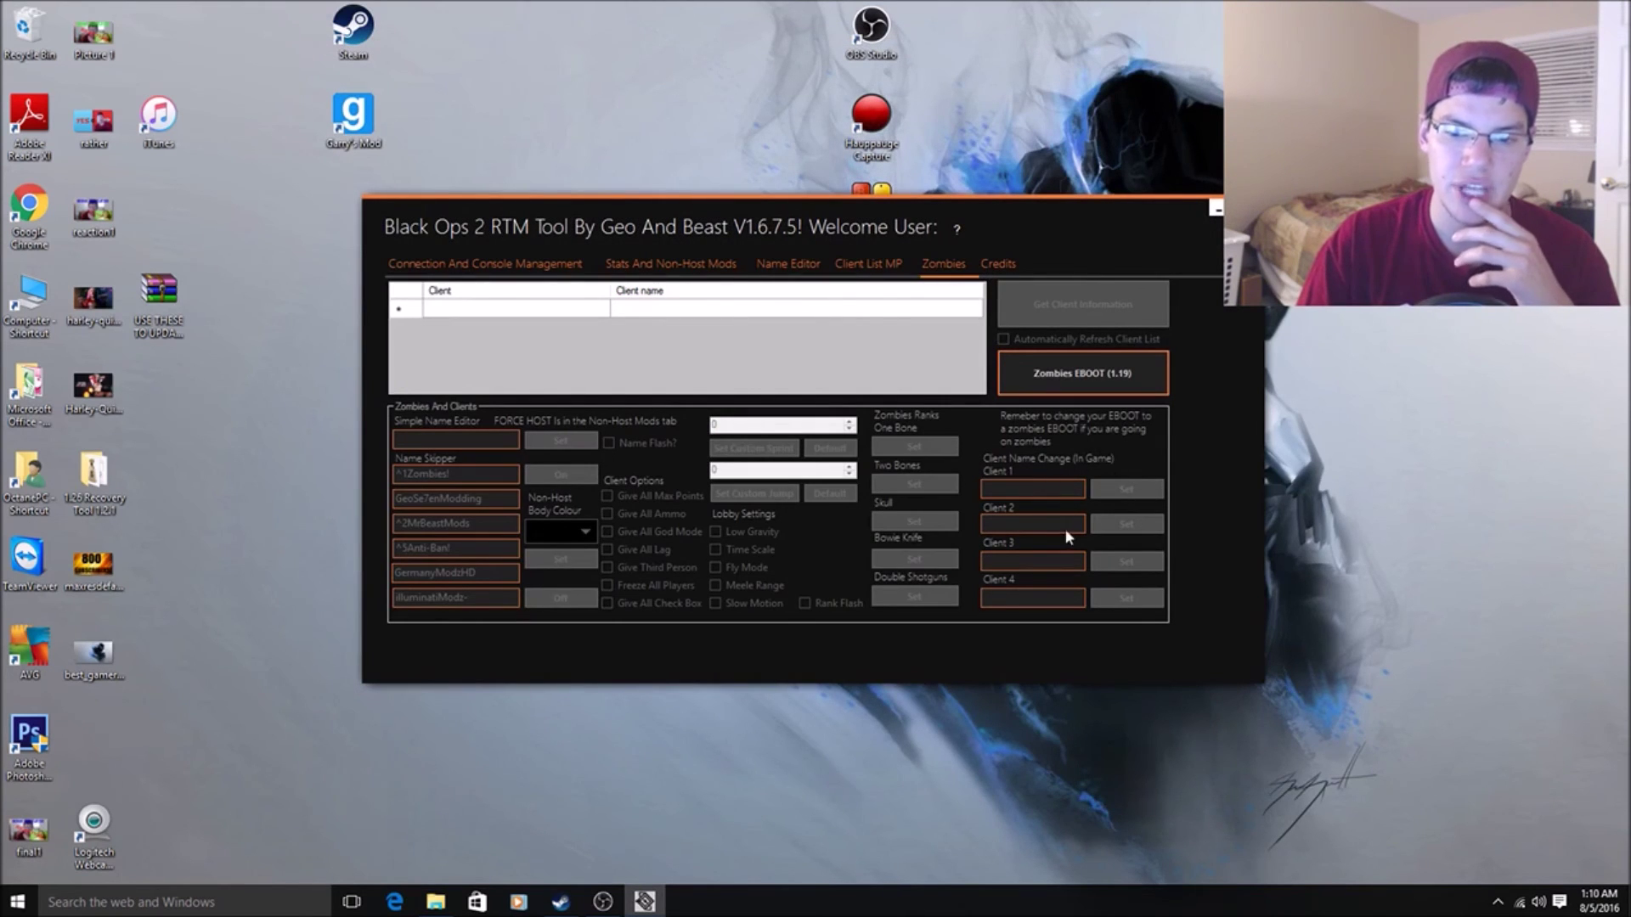
# Step: Switch to the Credits tab listing contributors and planned updates
pyautogui.click(1000, 264)
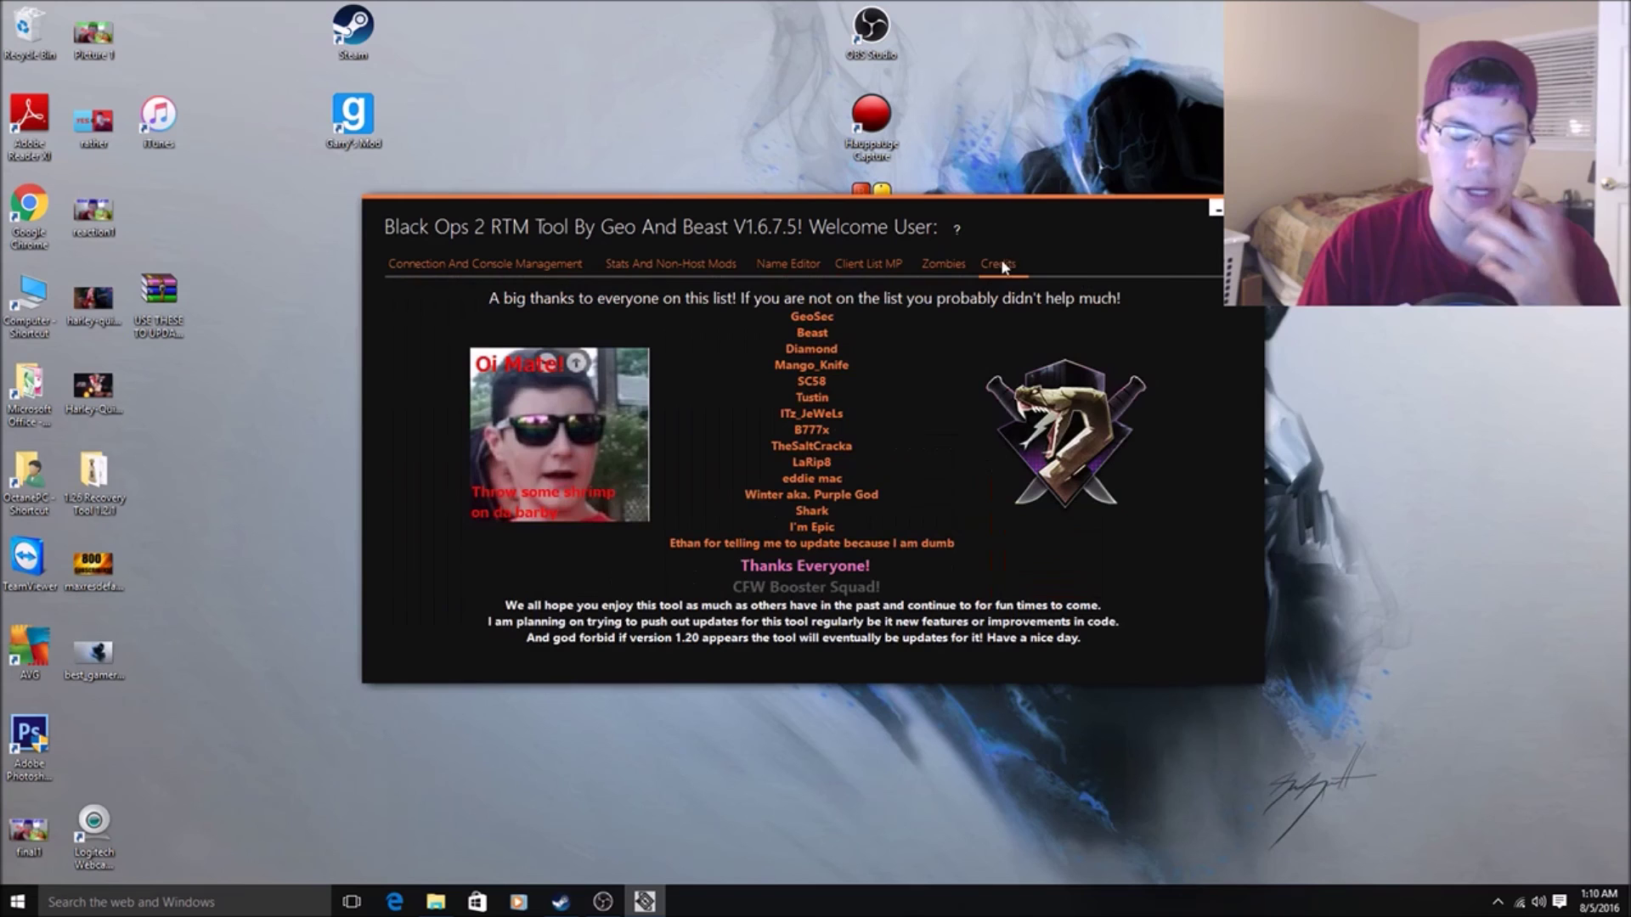